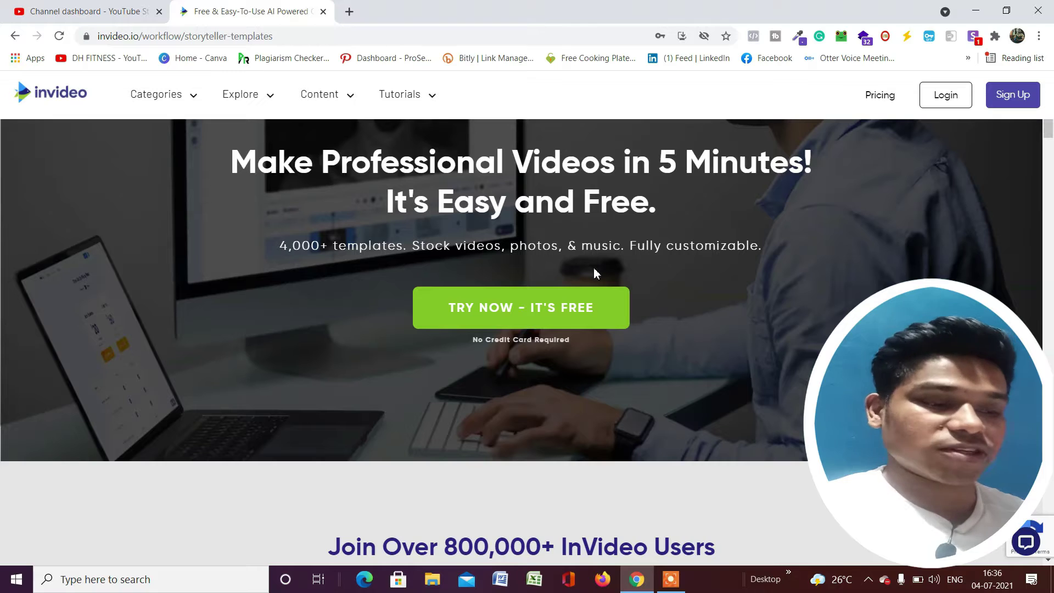
Scroll down the InVideo landing page to the ready-made template search
scroll(596, 267, "down", 5)
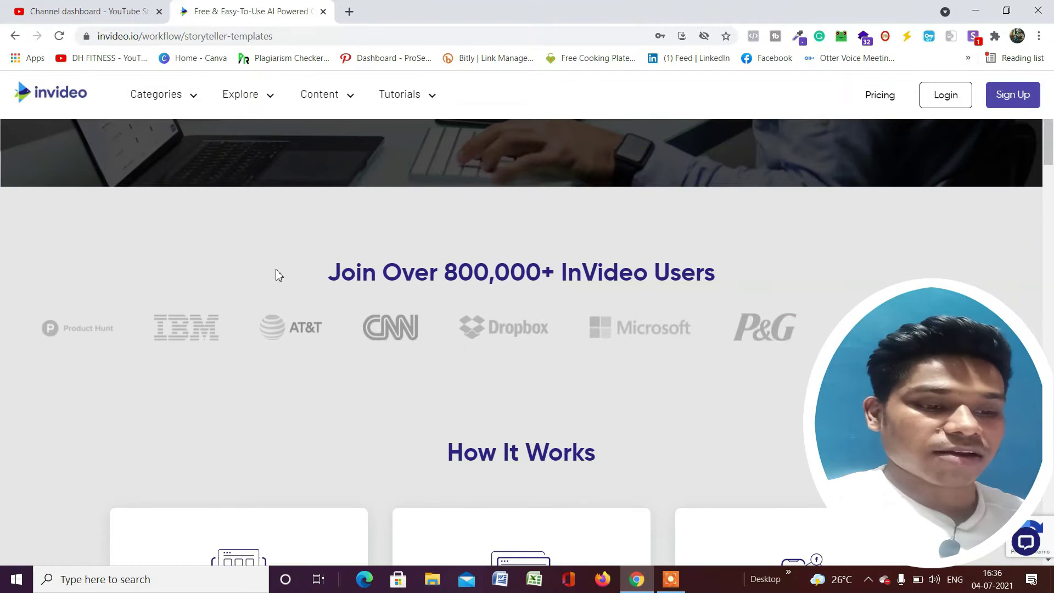
scroll(609, 253, "down", 5)
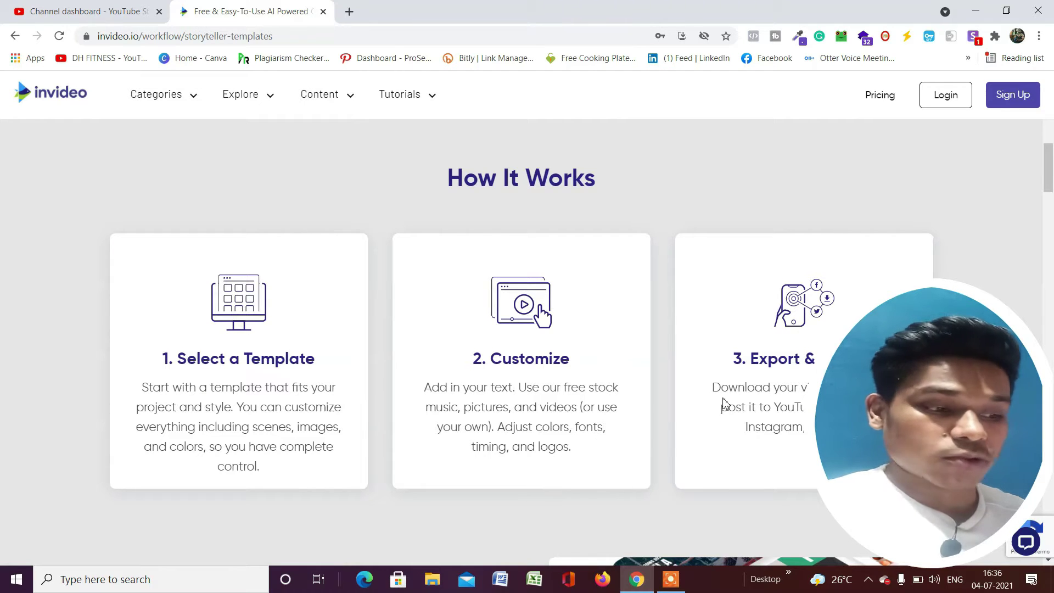
scroll(712, 384, "down", 1)
scroll(801, 331, "down", 4)
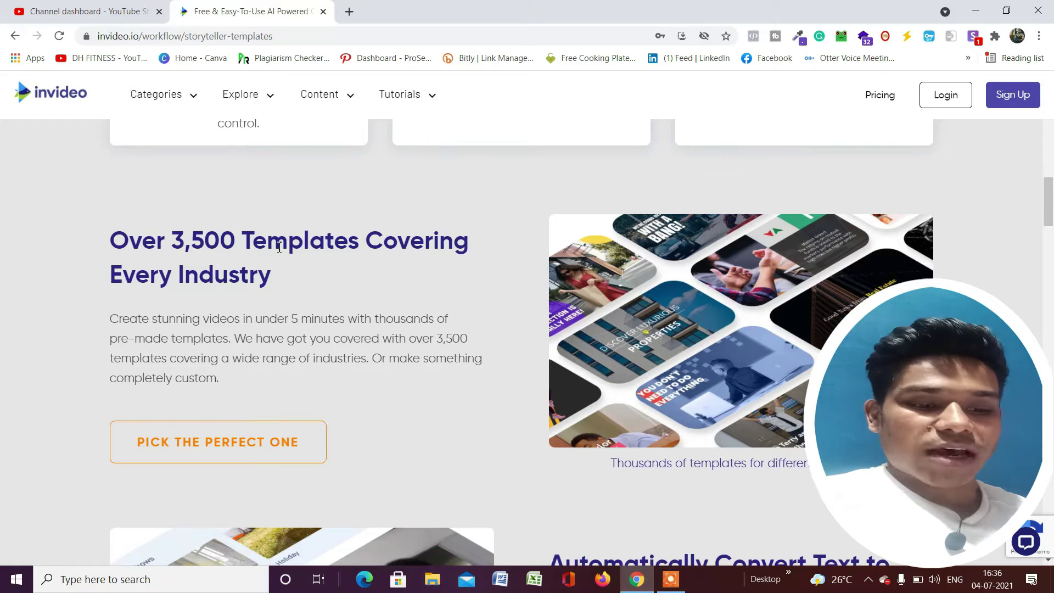
scroll(293, 294, "down", 2)
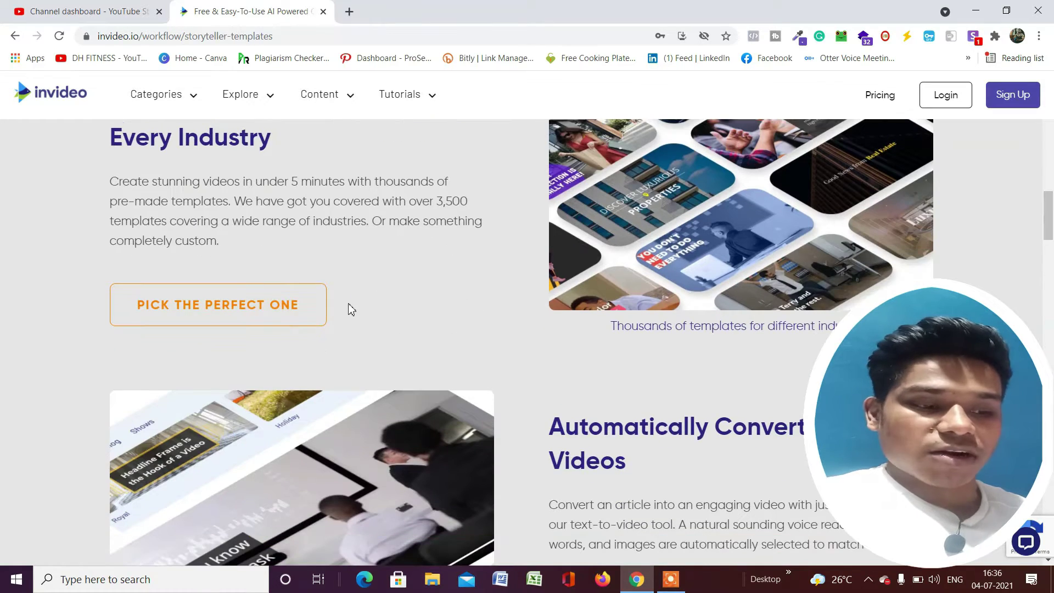
scroll(355, 300, "down", 2)
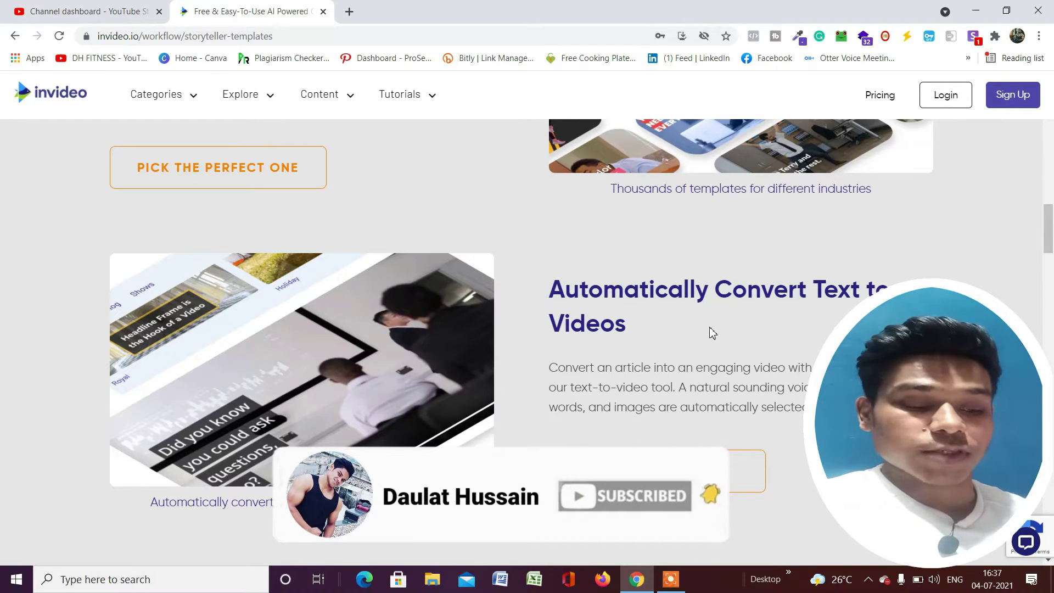
scroll(713, 332, "down", 6)
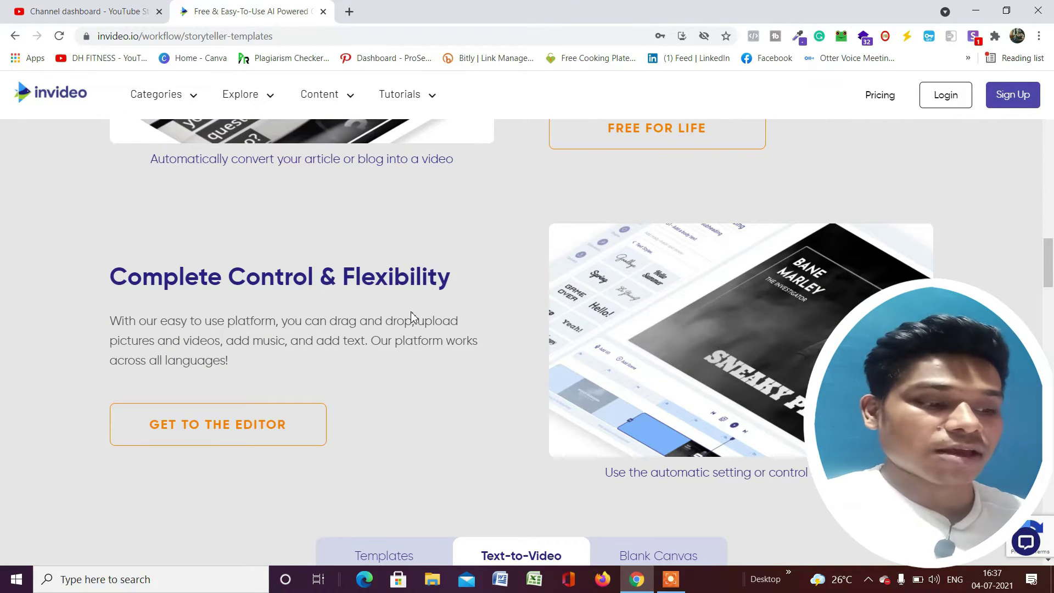
scroll(415, 309, "down", 5)
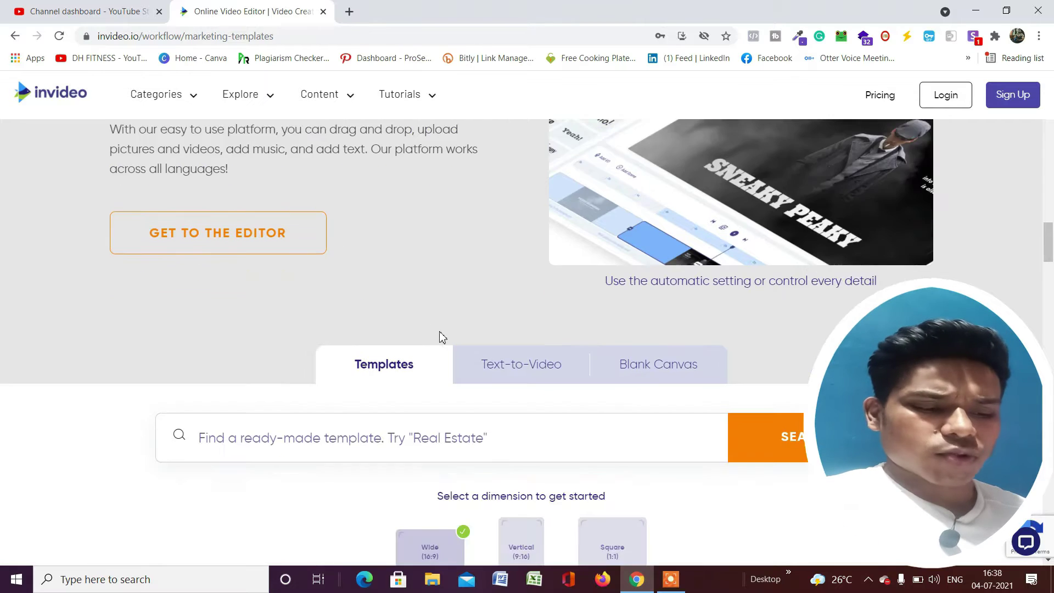
left_click(378, 298)
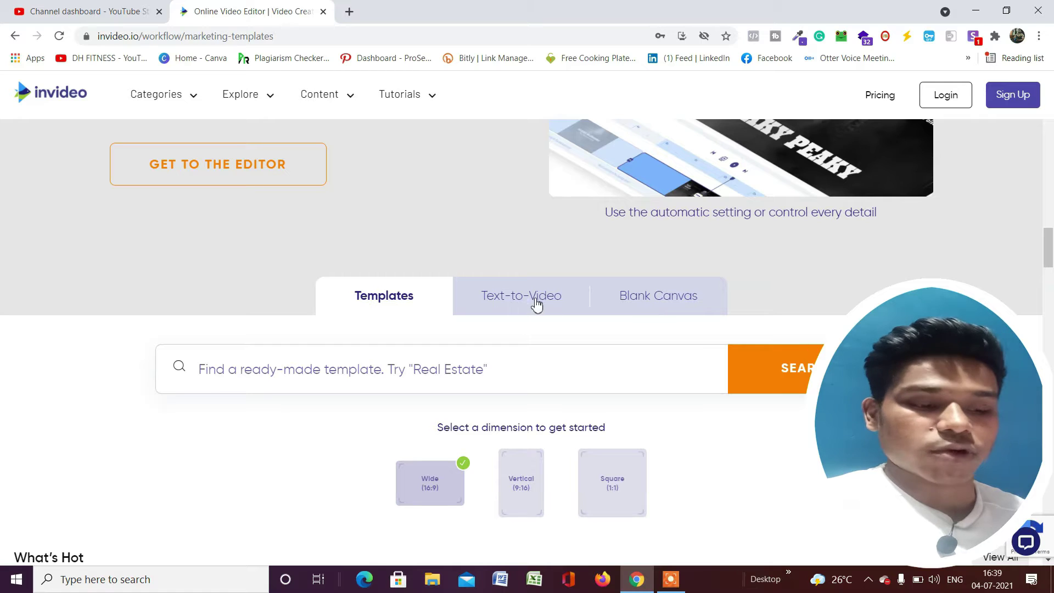
left_click(416, 316)
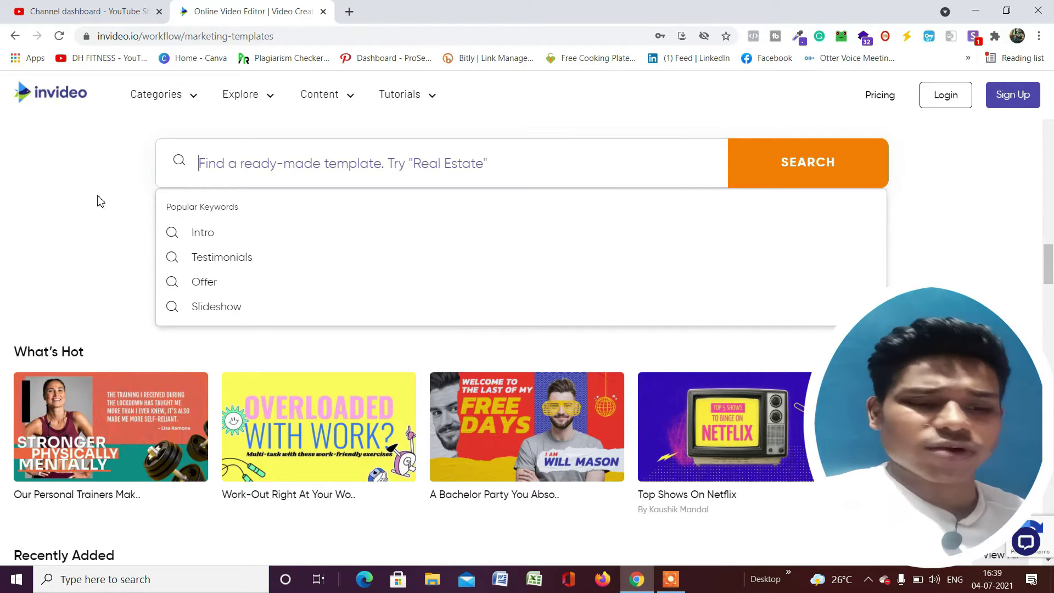
scroll(64, 249, "down", 16)
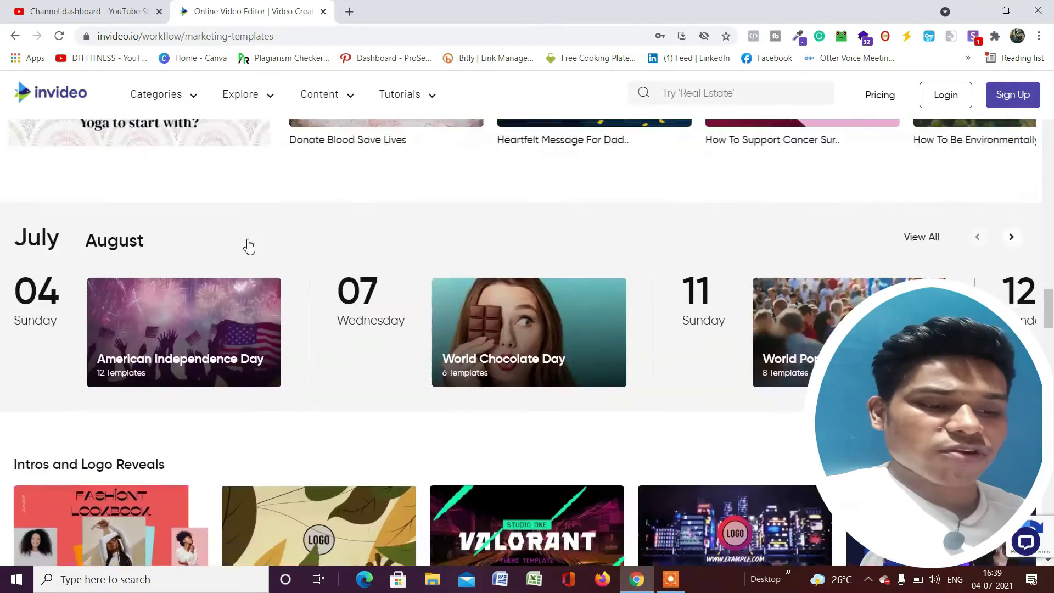
scroll(431, 252, "down", 4)
scroll(428, 249, "down", 5)
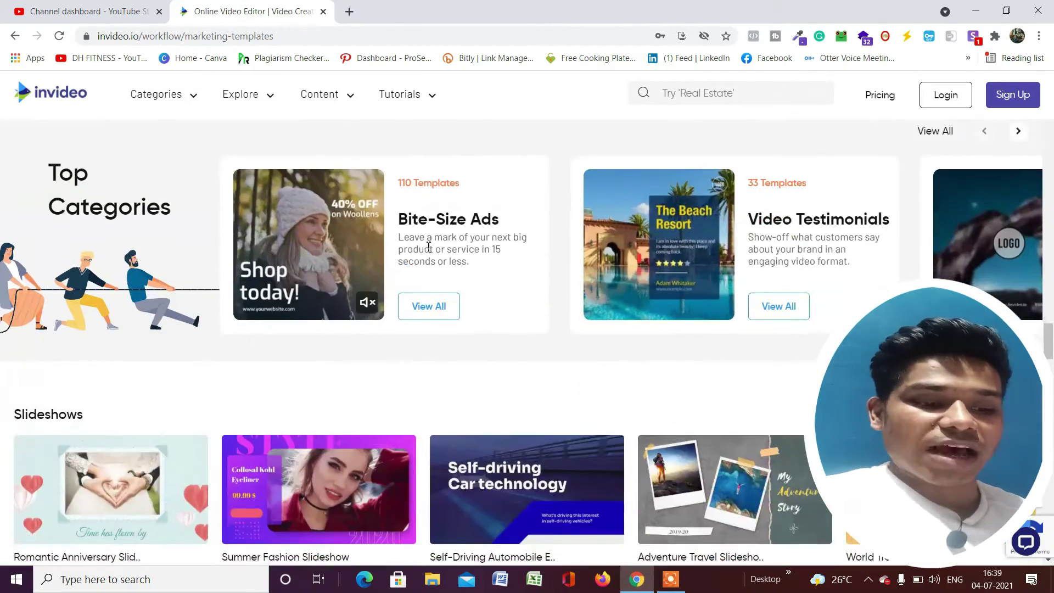
scroll(429, 257, "up", 7)
scroll(434, 257, "up", 11)
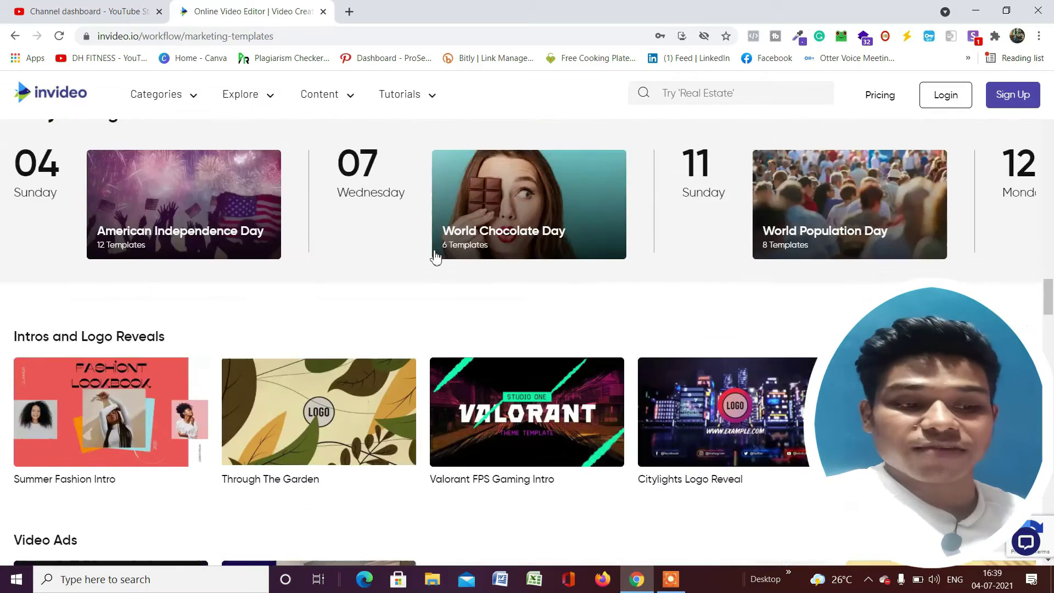
scroll(434, 258, "up", 10)
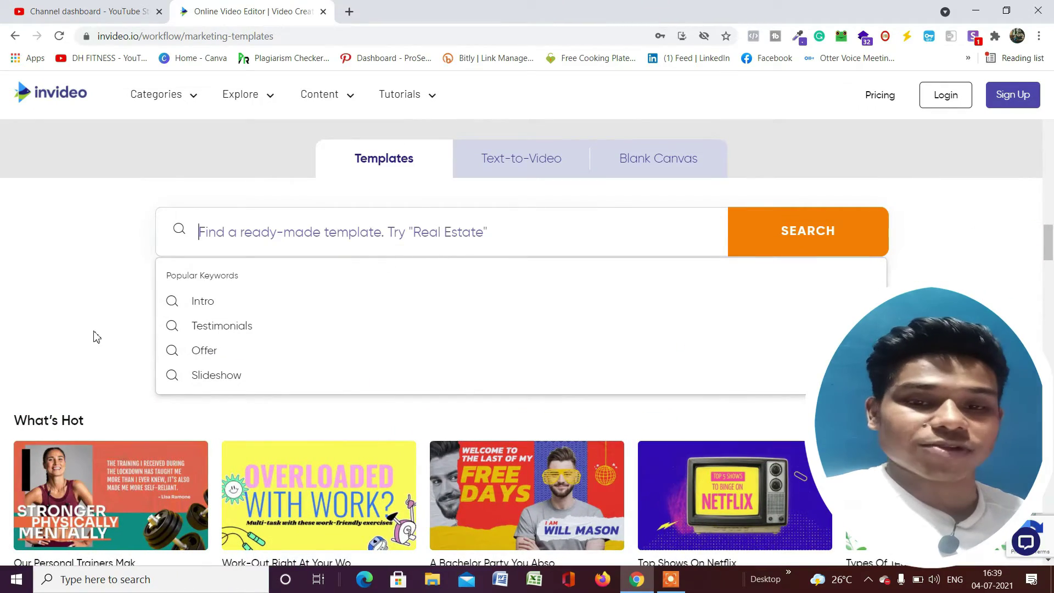
left_click(96, 307)
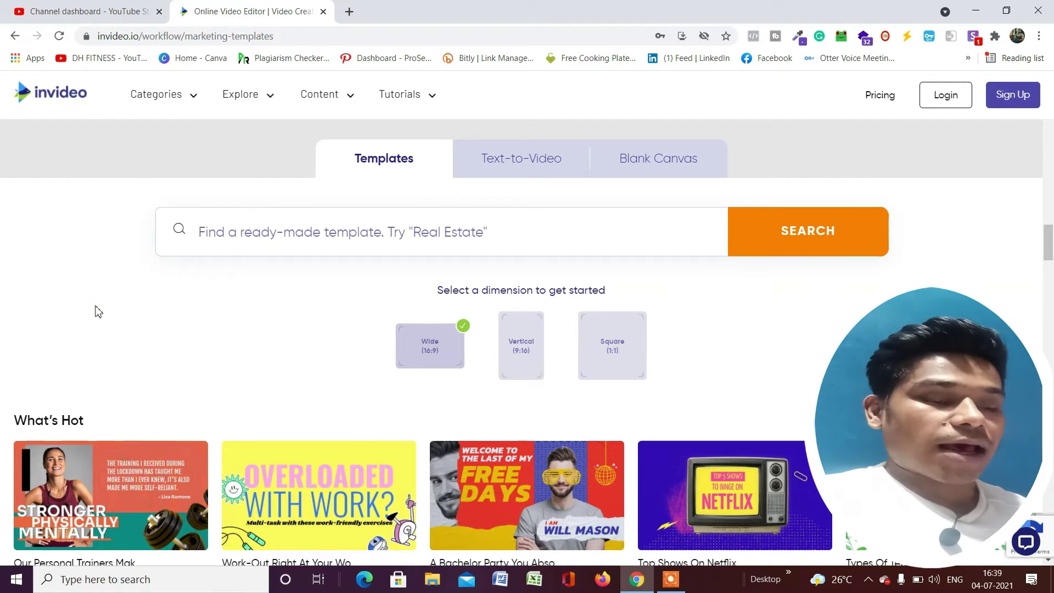
Search templates for 'fitness' and browse the 32 Wide 16:9 results, including Fitness Bootcamp
left_click(268, 236)
type("fitness")
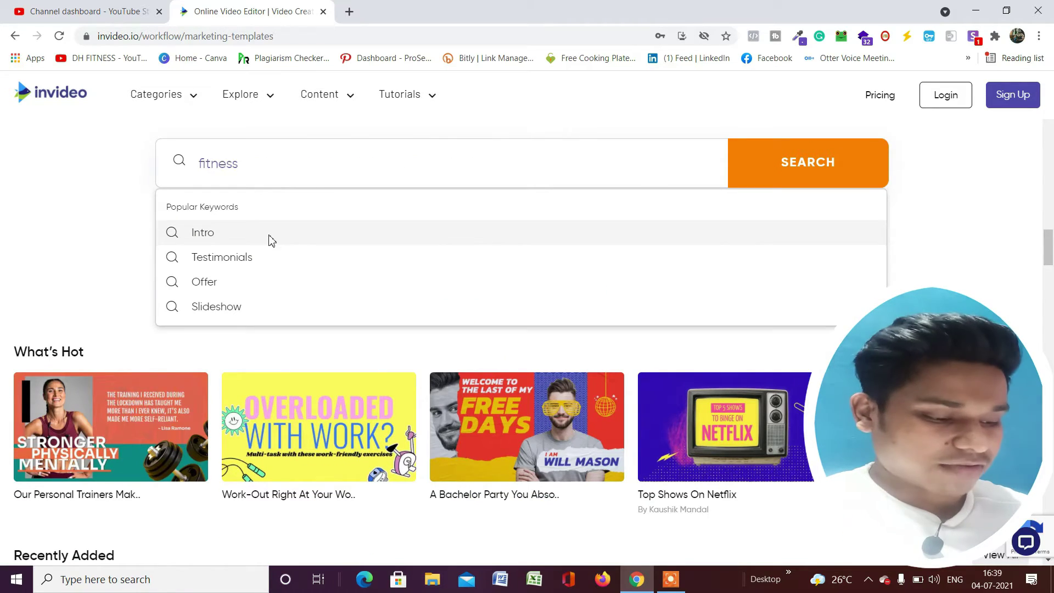
key("Return")
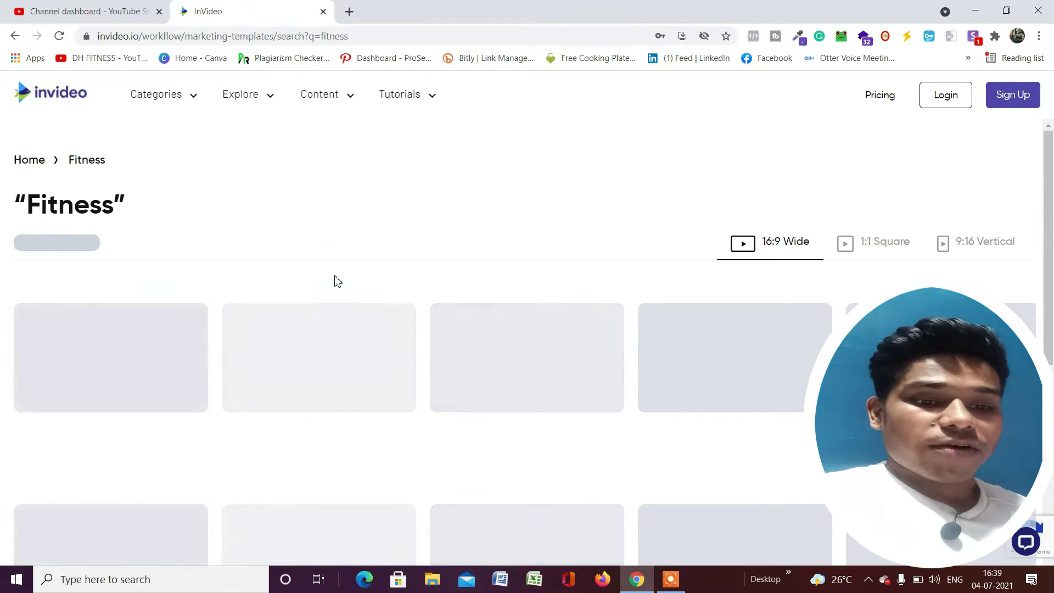
scroll(402, 228, "down", 3)
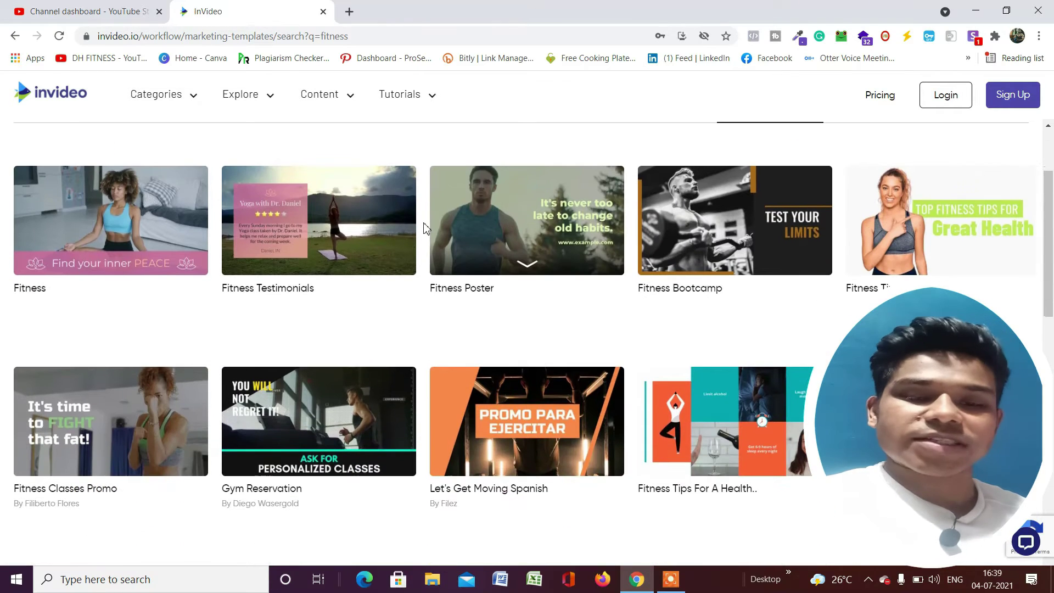
scroll(427, 228, "up", 3)
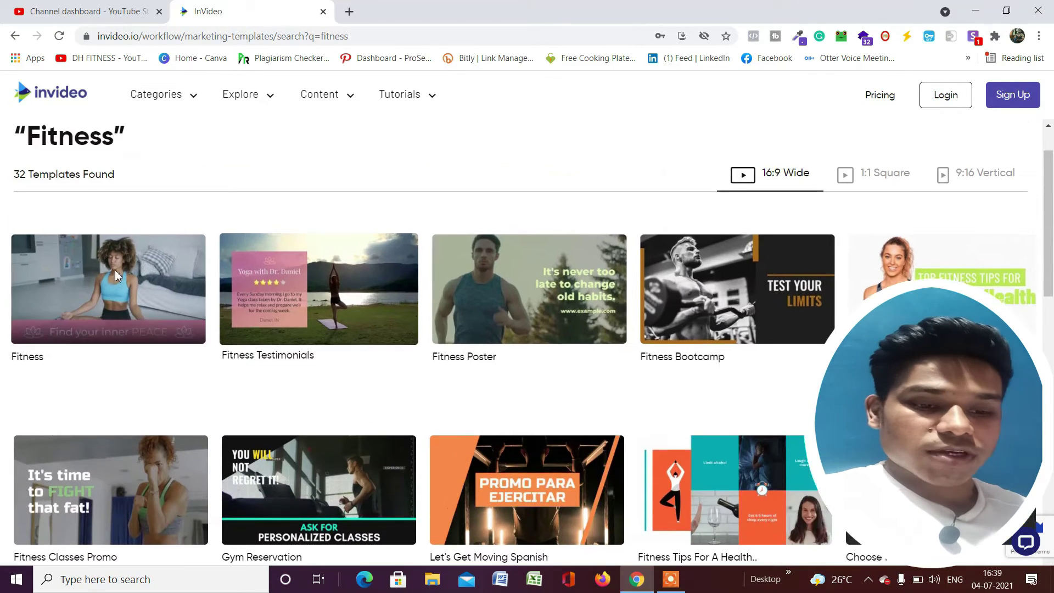
scroll(385, 231, "down", 10)
scroll(386, 221, "down", 1)
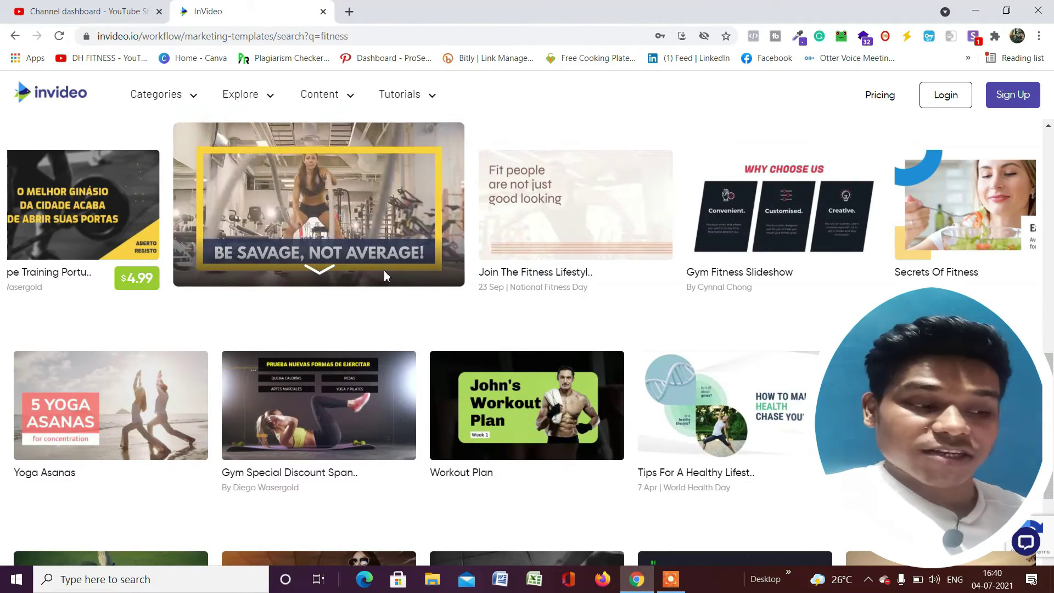
scroll(390, 275, "up", 6)
scroll(401, 288, "up", 5)
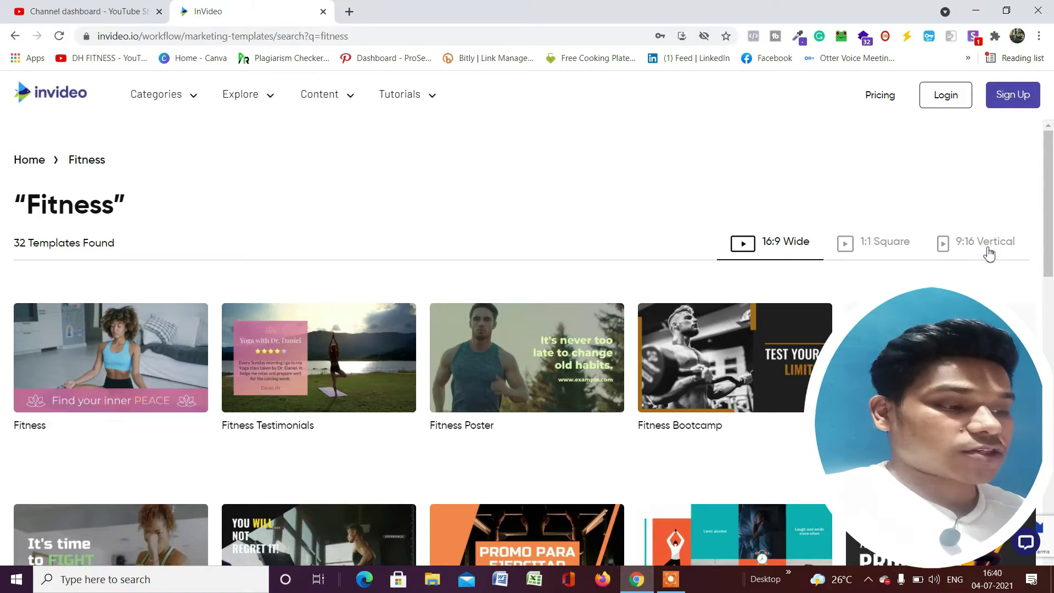
scroll(934, 259, "down", 1)
scroll(817, 236, "up", 1)
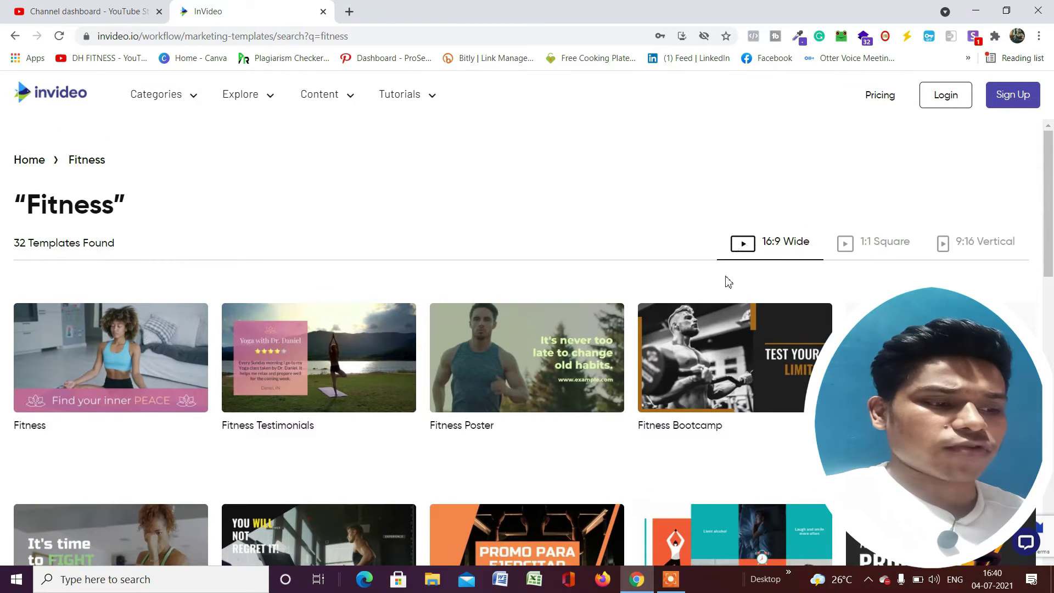
Look through the Square 1:1 and Vertical 9:16 fitness templates
left_click(864, 246)
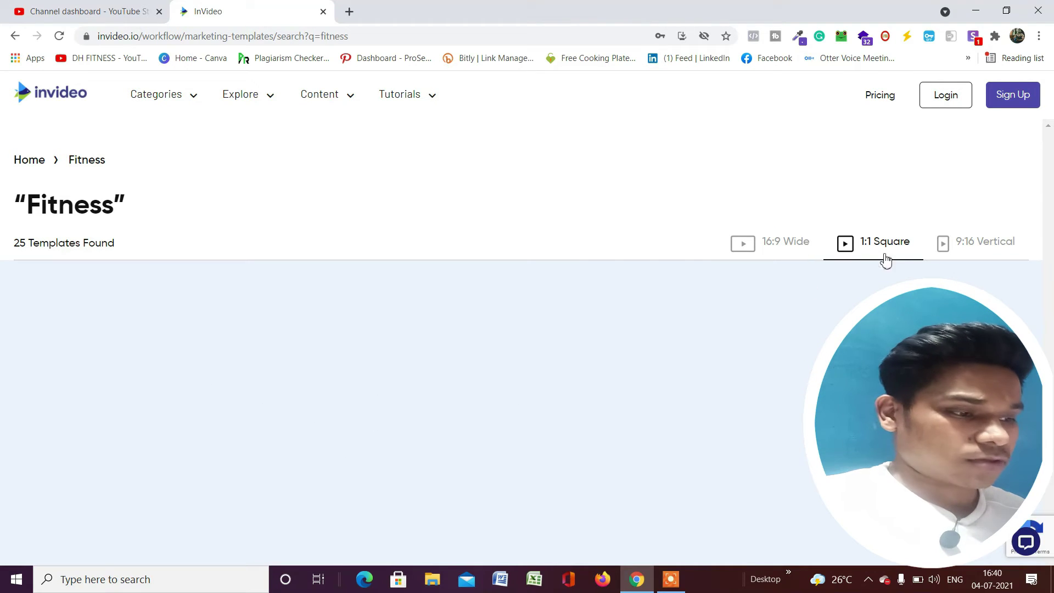
left_click(975, 242)
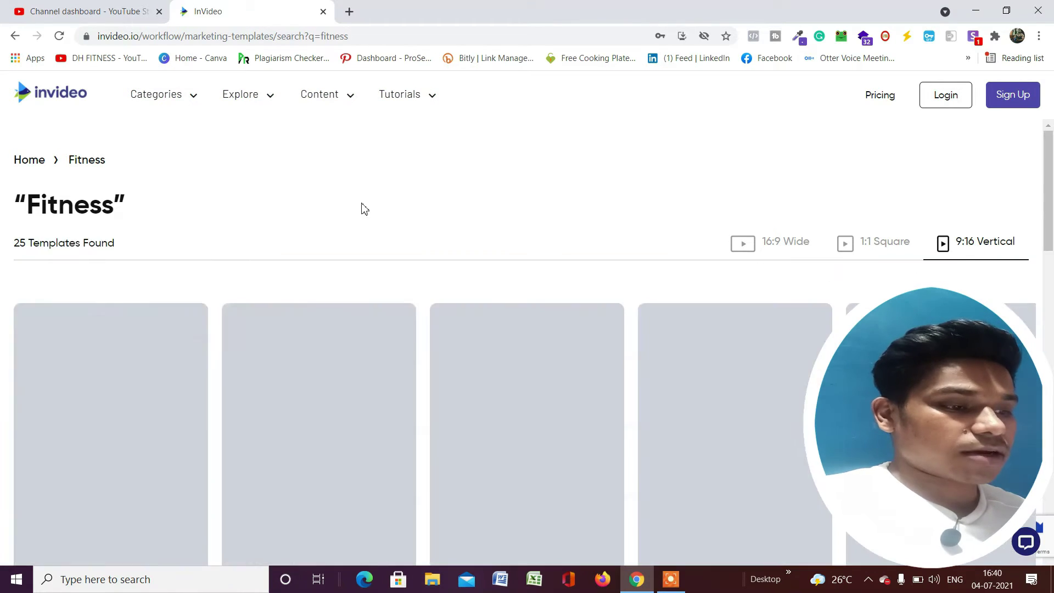
scroll(472, 272, "down", 15)
scroll(430, 271, "up", 6)
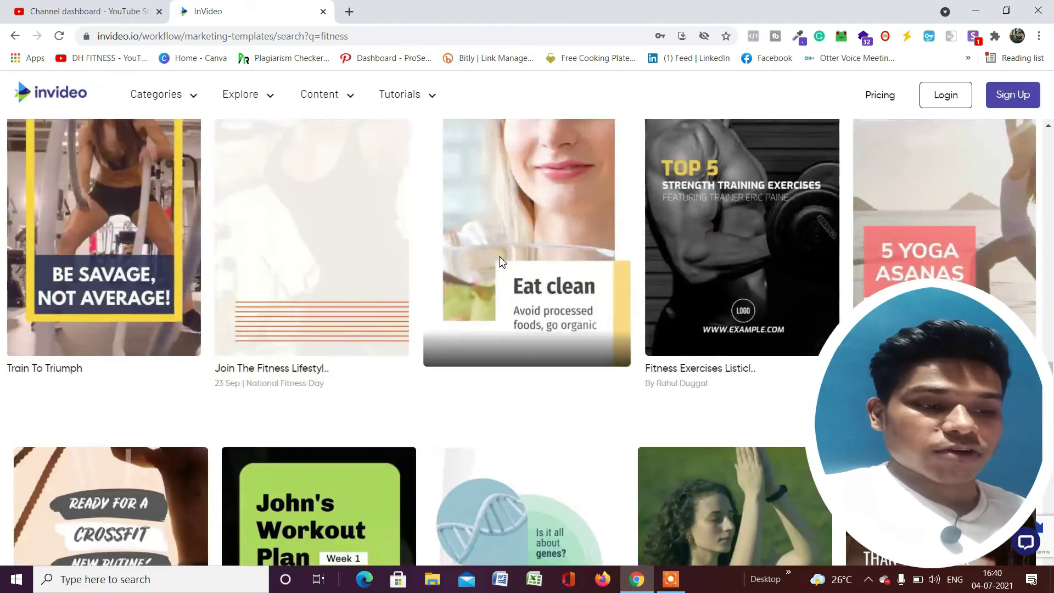
scroll(495, 258, "up", 10)
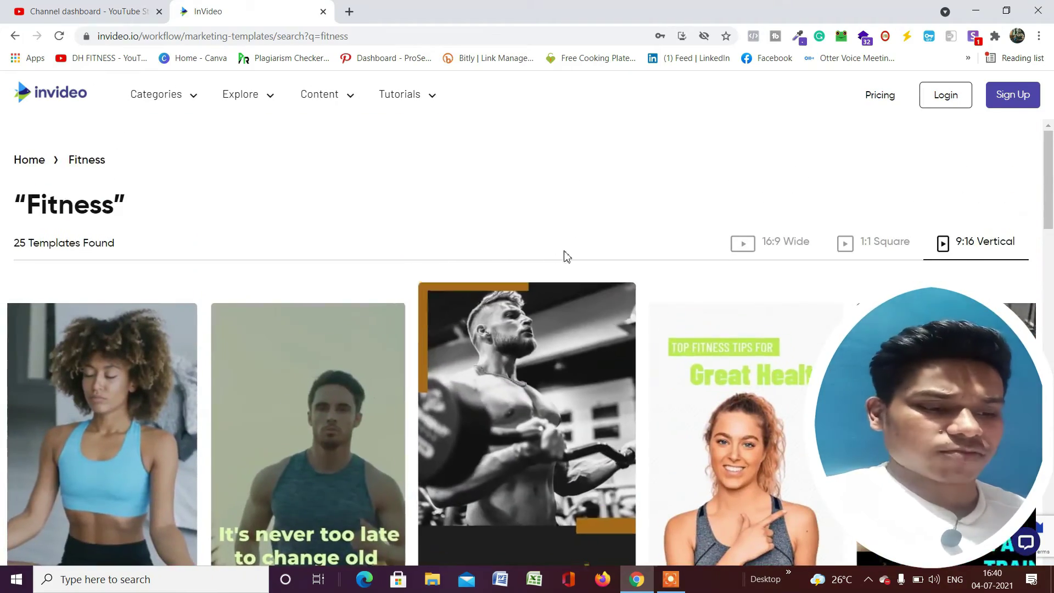
Filter the fitness results to 16:9 Wide, showing Gym Fitness Slideshow and Workout Plan
left_click(745, 245)
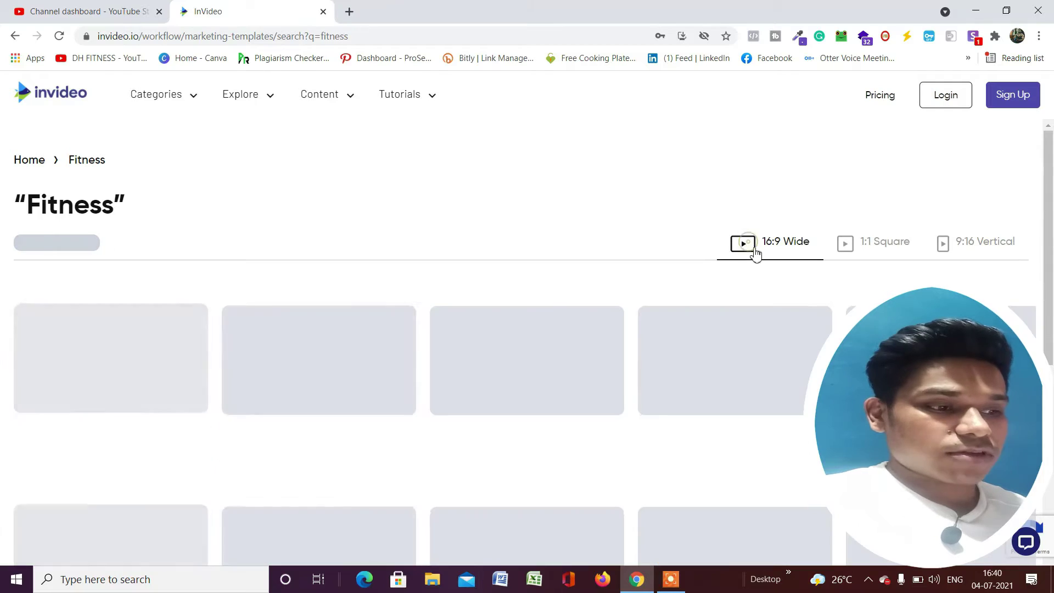
scroll(532, 231, "down", 7)
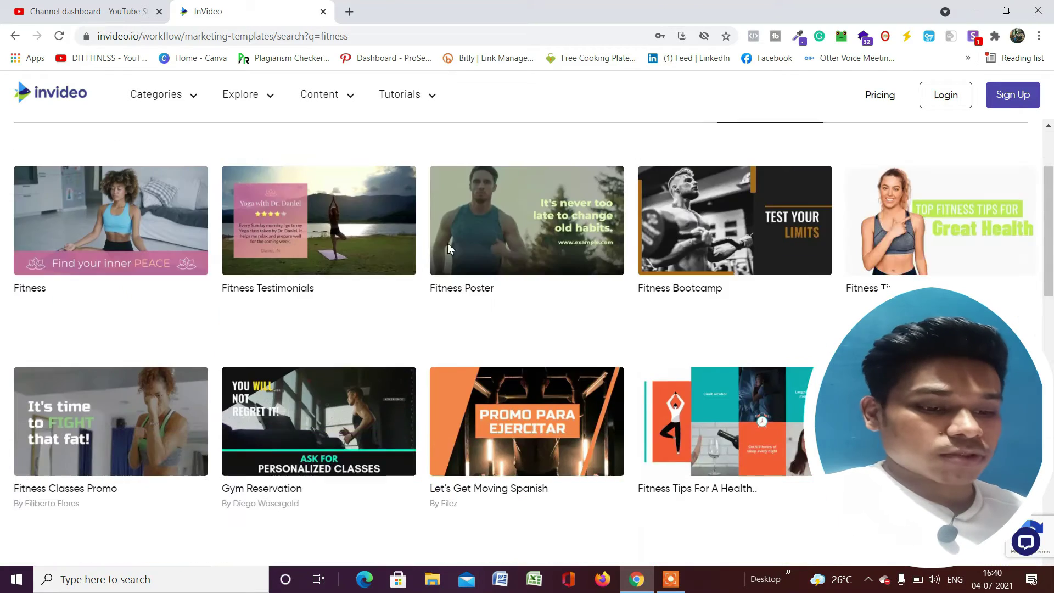
scroll(570, 206, "down", 8)
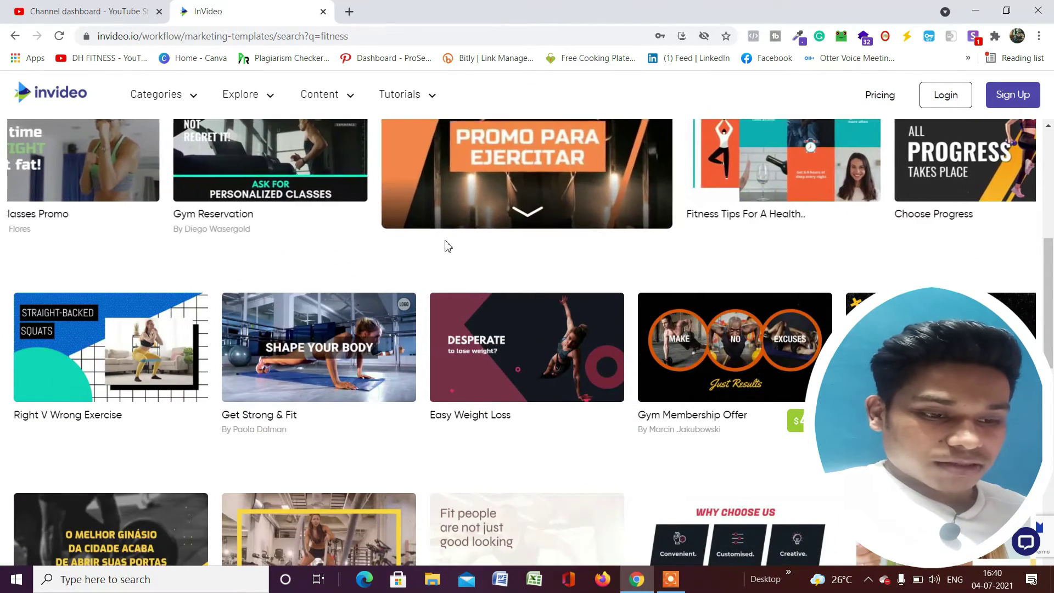
scroll(517, 245, "up", 2)
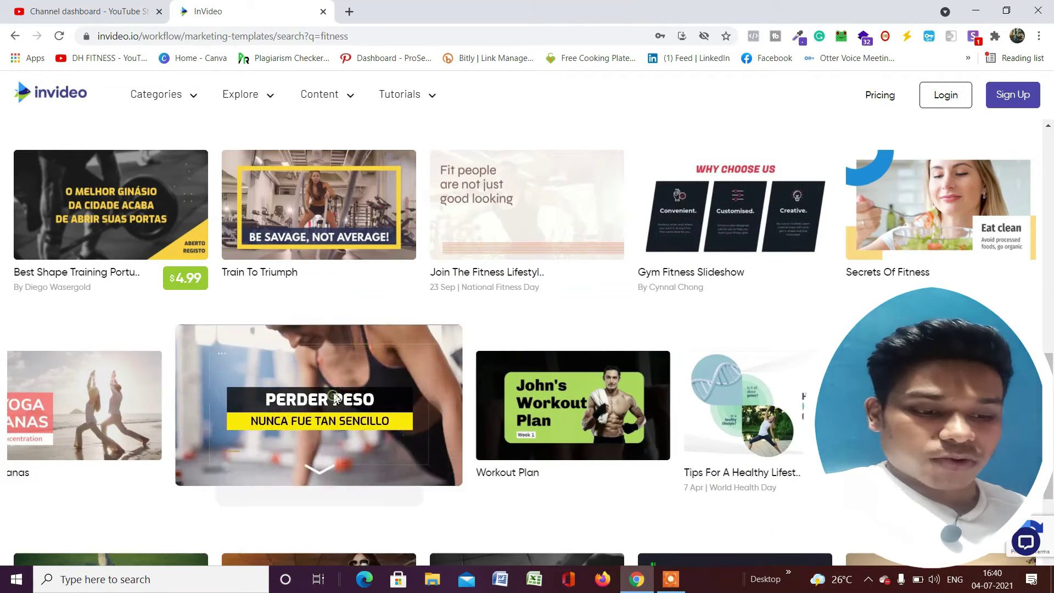
Preview the Gym Special Discount Spanish template and choose Use this template
left_click(336, 401)
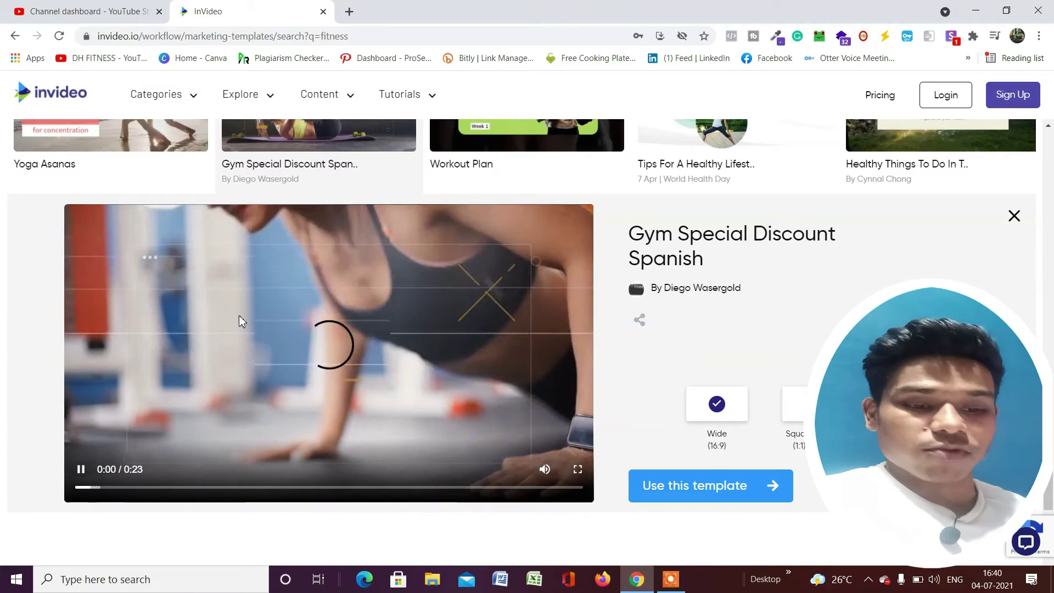
left_click(83, 470)
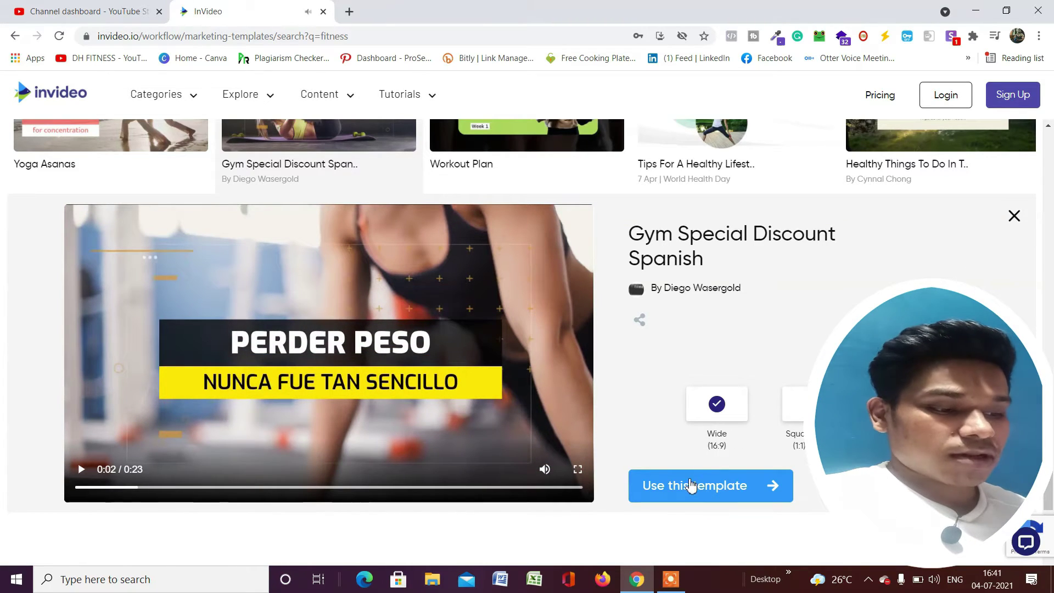
scroll(722, 478, "down", 2)
left_click(710, 428)
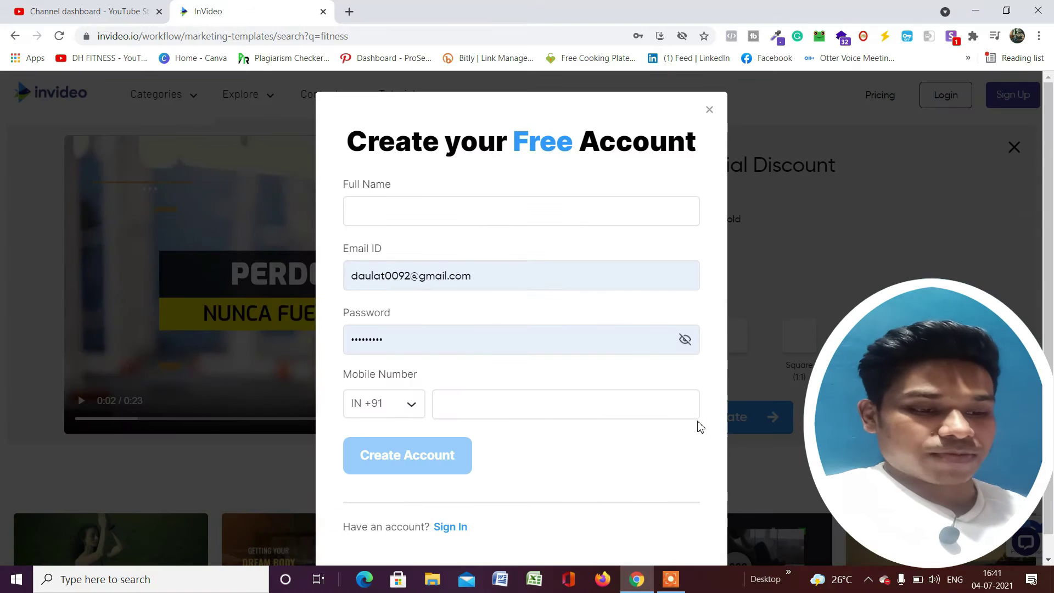
Sign in with the saved login details to reach the drafts dashboard
left_click(463, 527)
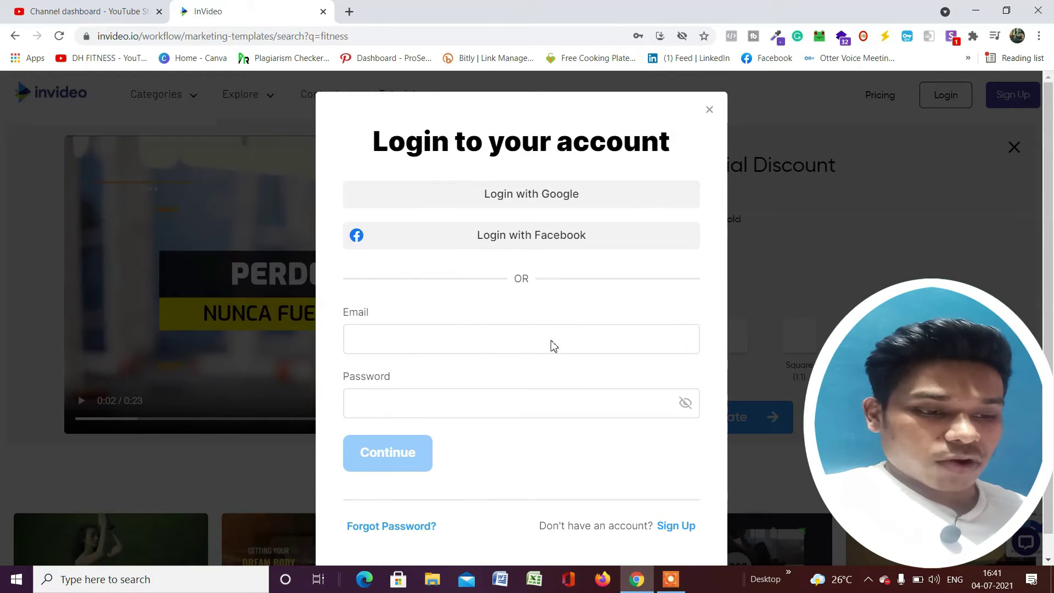
left_click(462, 338)
left_click(411, 455)
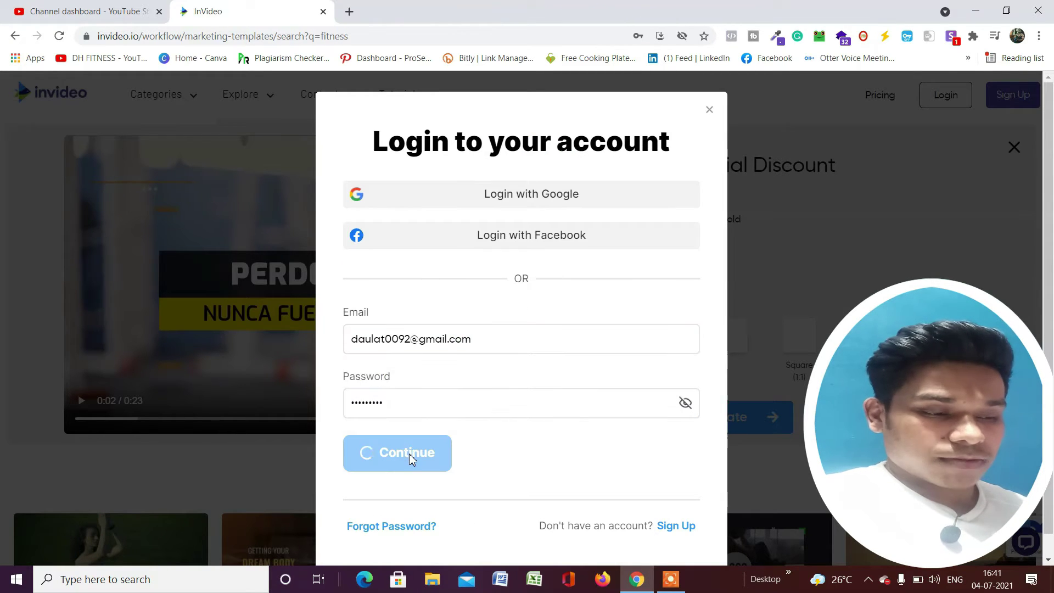
scroll(544, 248, "down", 5)
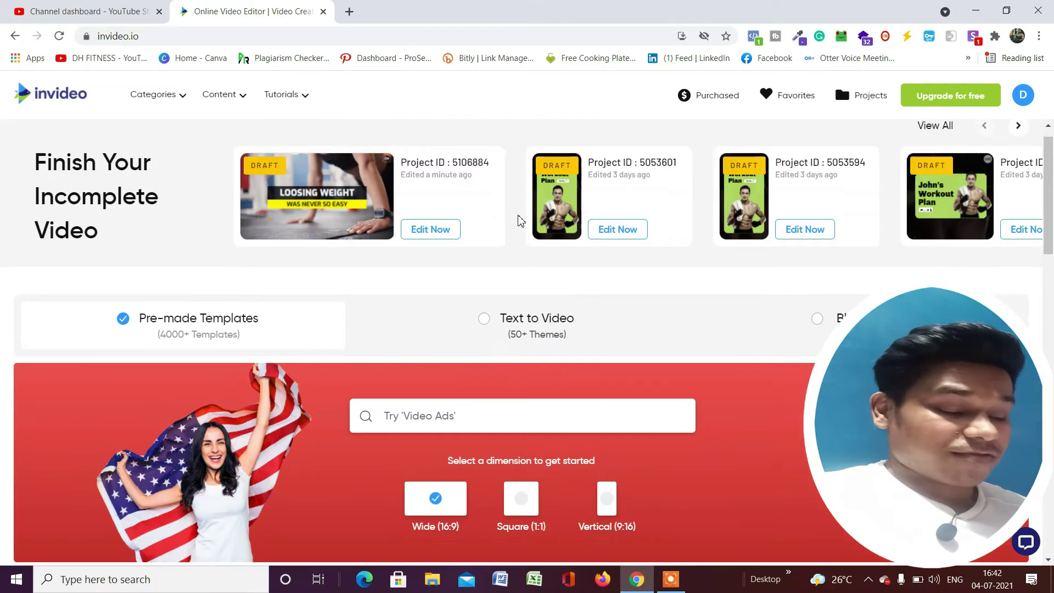
scroll(577, 217, "up", 5)
left_click(1014, 98)
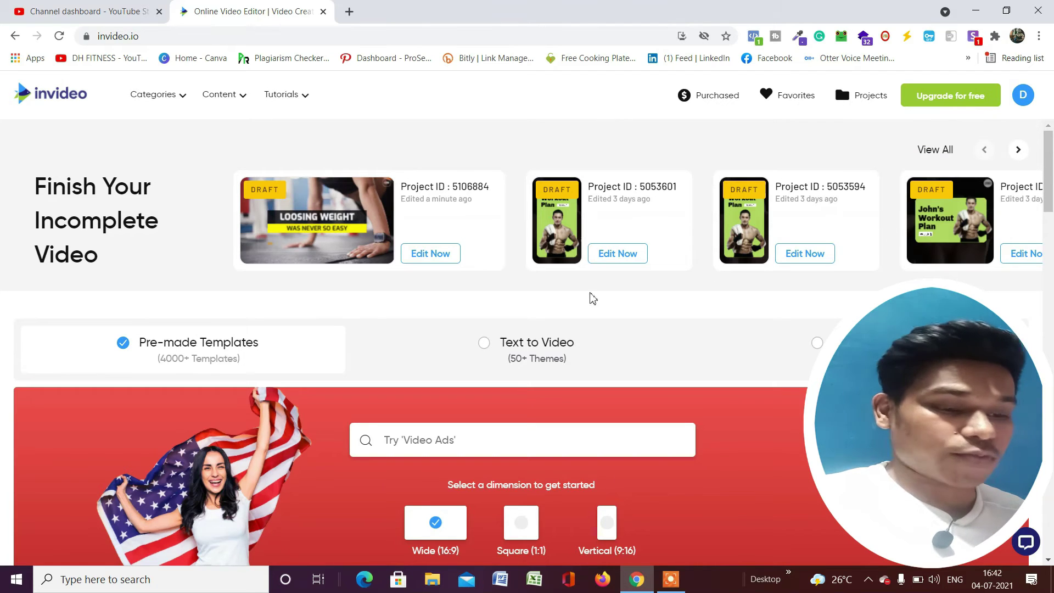
left_click(1020, 156)
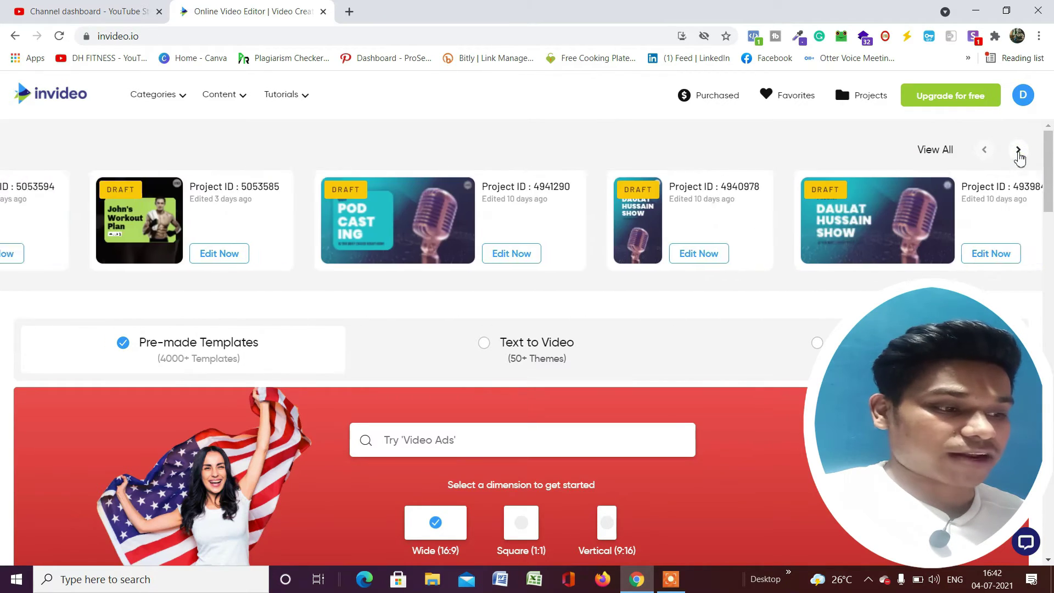
left_click(981, 153)
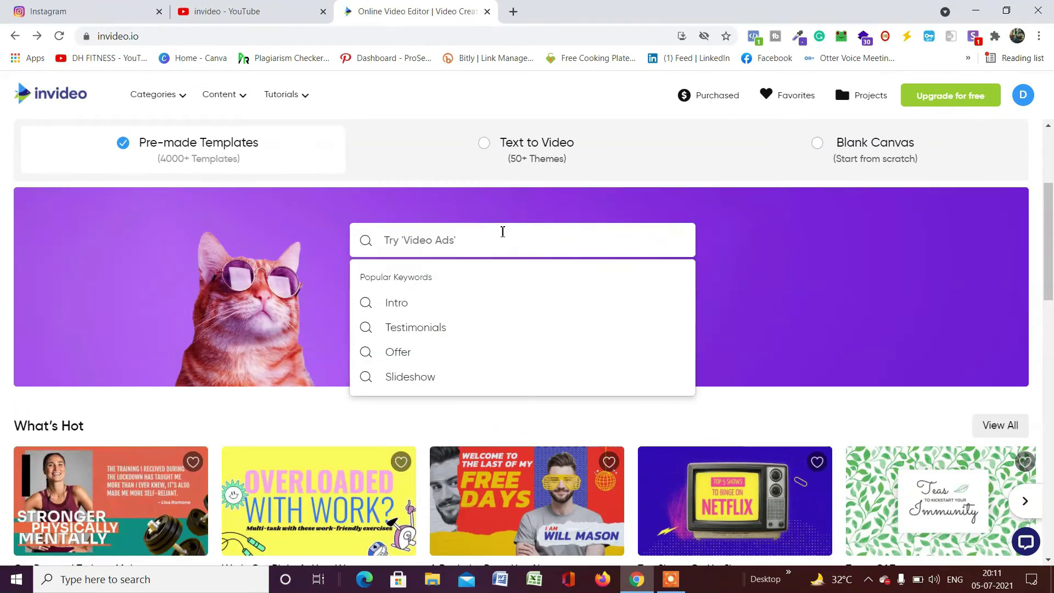
Search 'gym fitness' and start a new project from the Fitness Bootcamp template
type("fitnes")
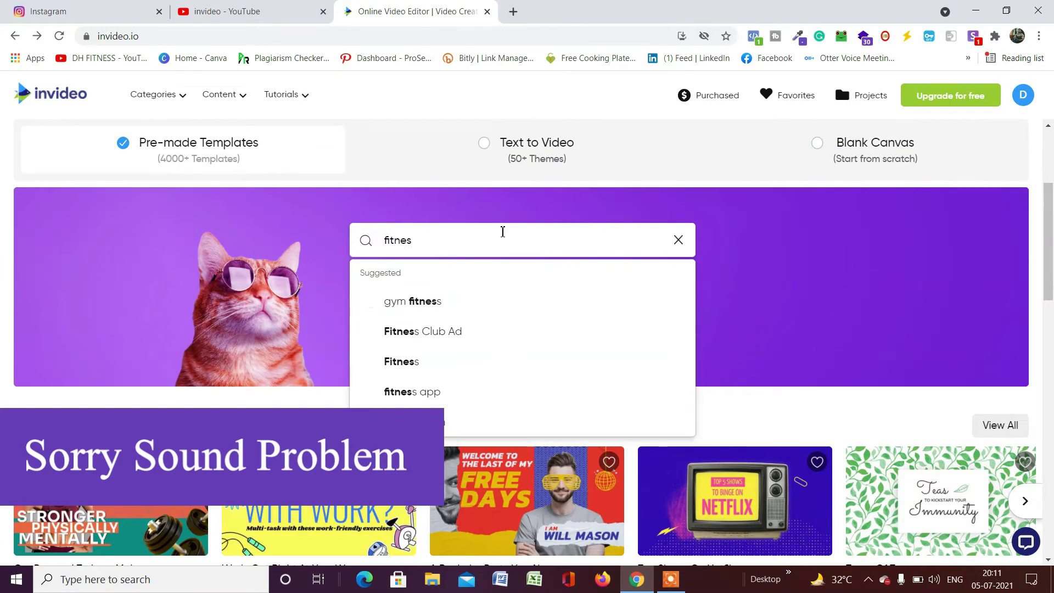
left_click(431, 305)
scroll(370, 294, "down", 15)
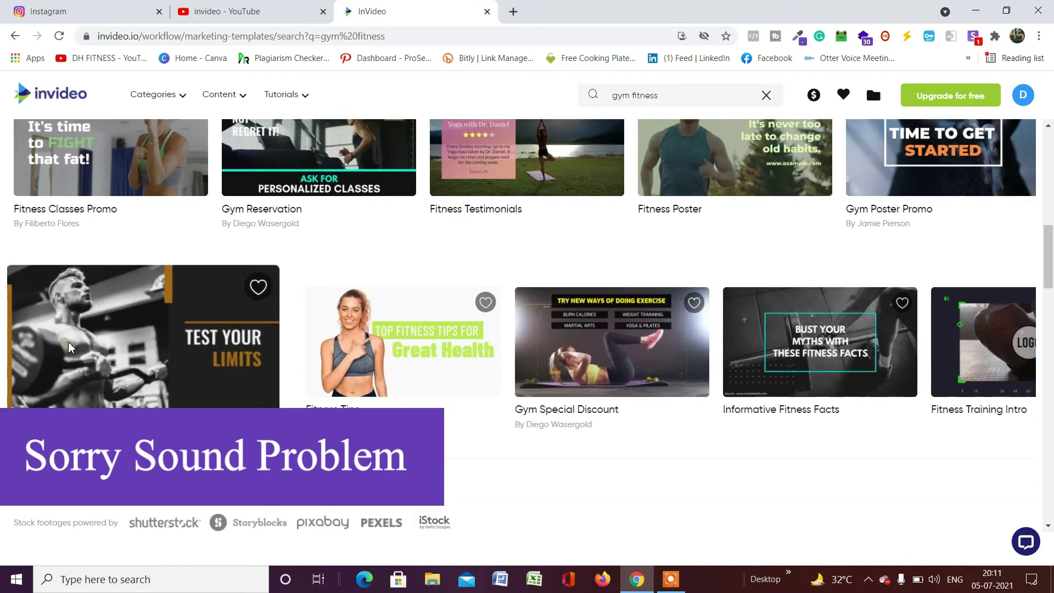
left_click(68, 347)
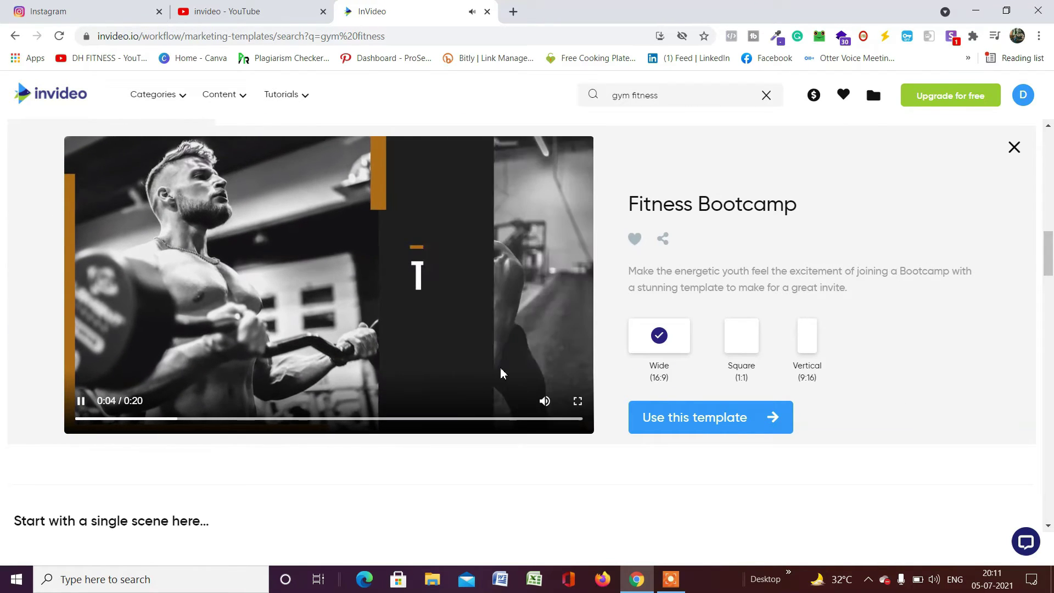
left_click(693, 422)
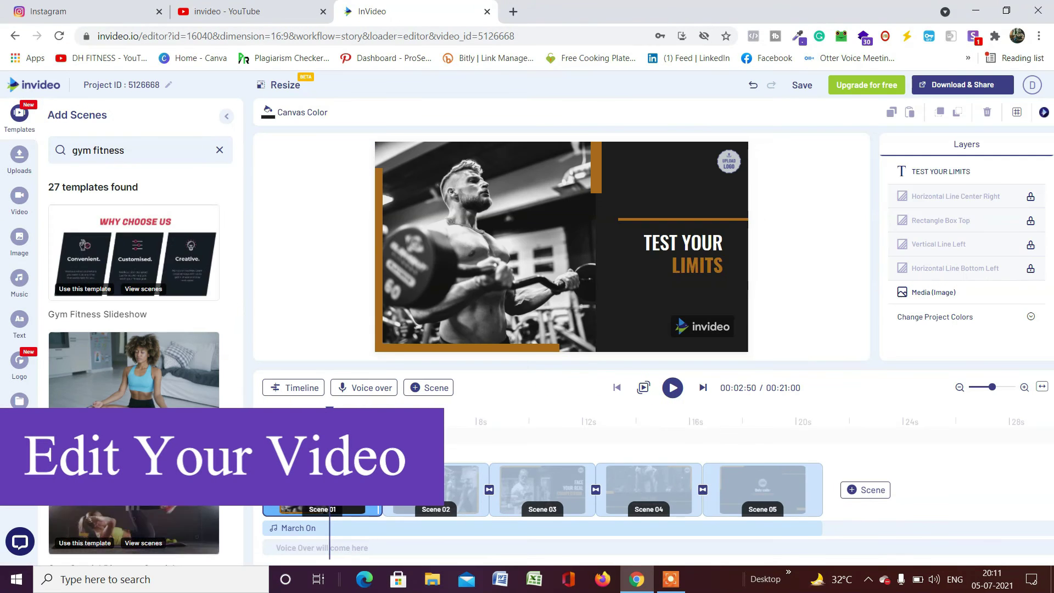
Replace Scene 01's photo with an uploaded gym selfie
scroll(144, 353, "down", 10)
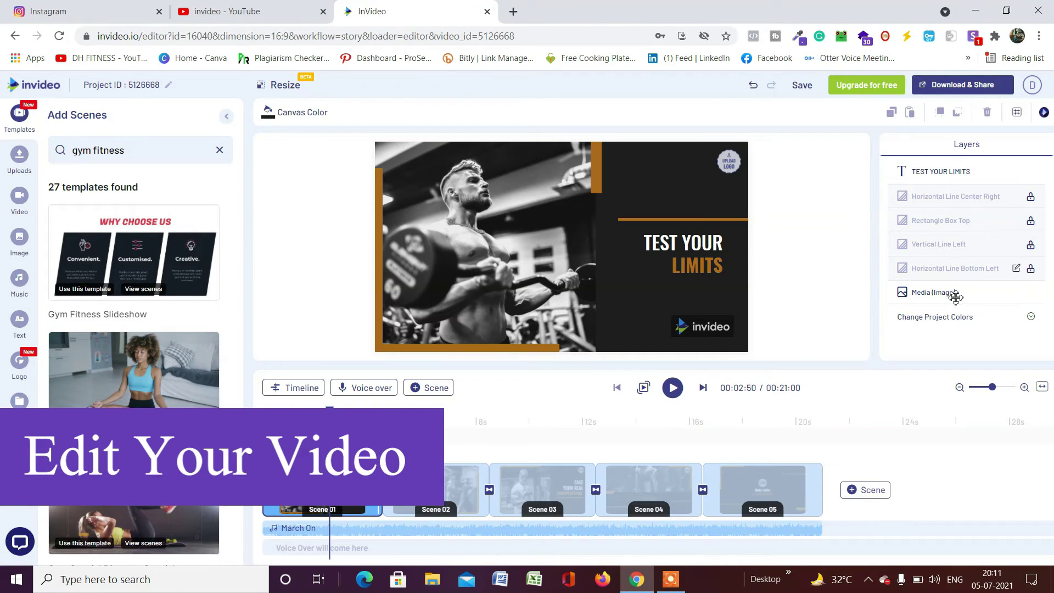
left_click(483, 265)
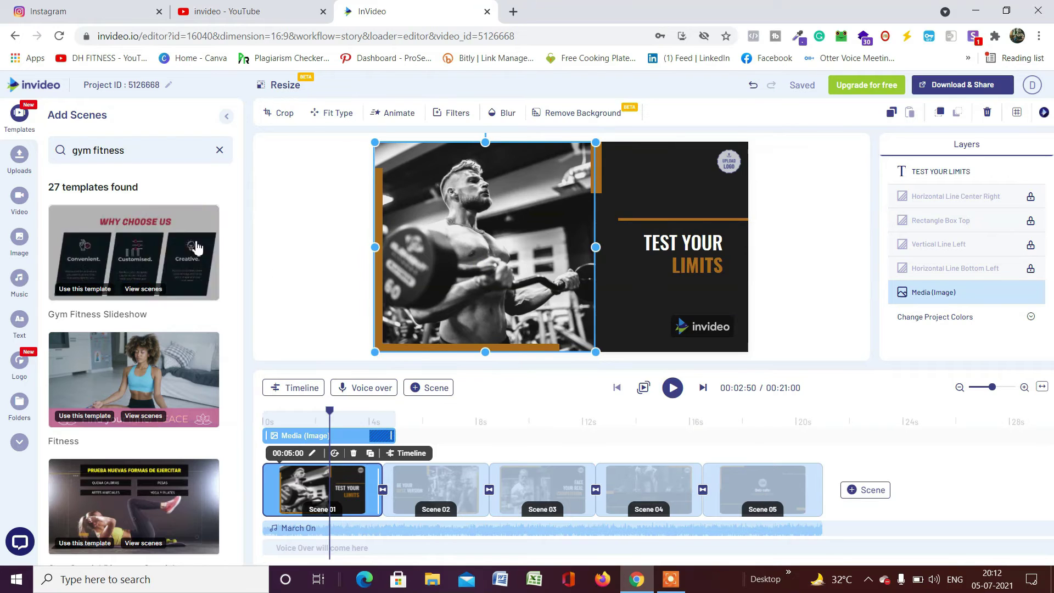
left_click_drag(88, 223, 483, 247)
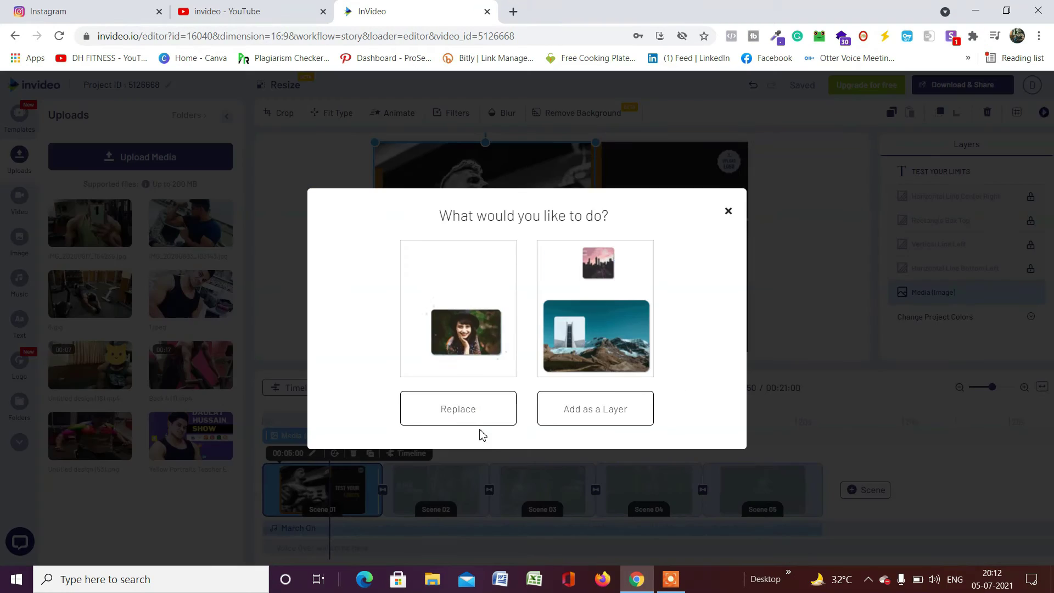
left_click(467, 407)
Change the Scene 01 title from TEST YOUR to your own name before LIMITS
left_click(667, 242)
triple_click(667, 242)
key("BackSpace")
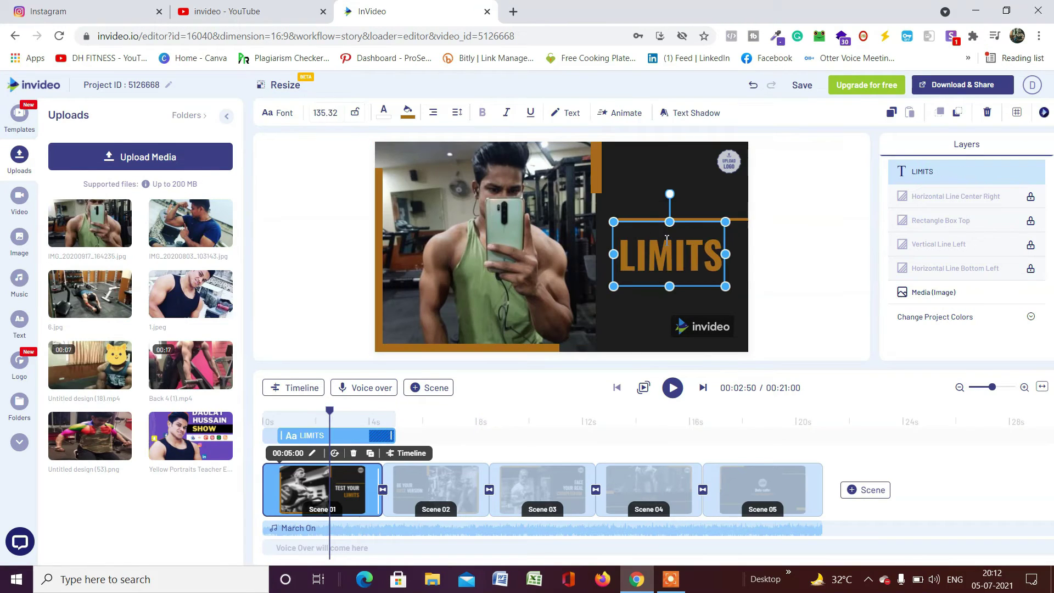
type("Daulat hussain")
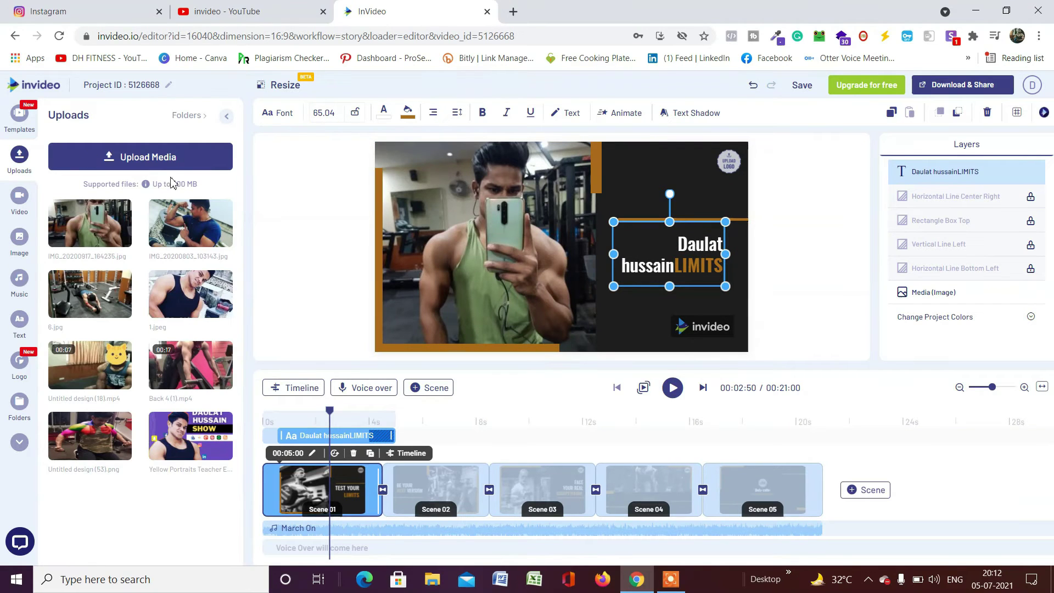
Remove the logo placeholders from all scenes
left_click_drag(122, 351, 728, 161)
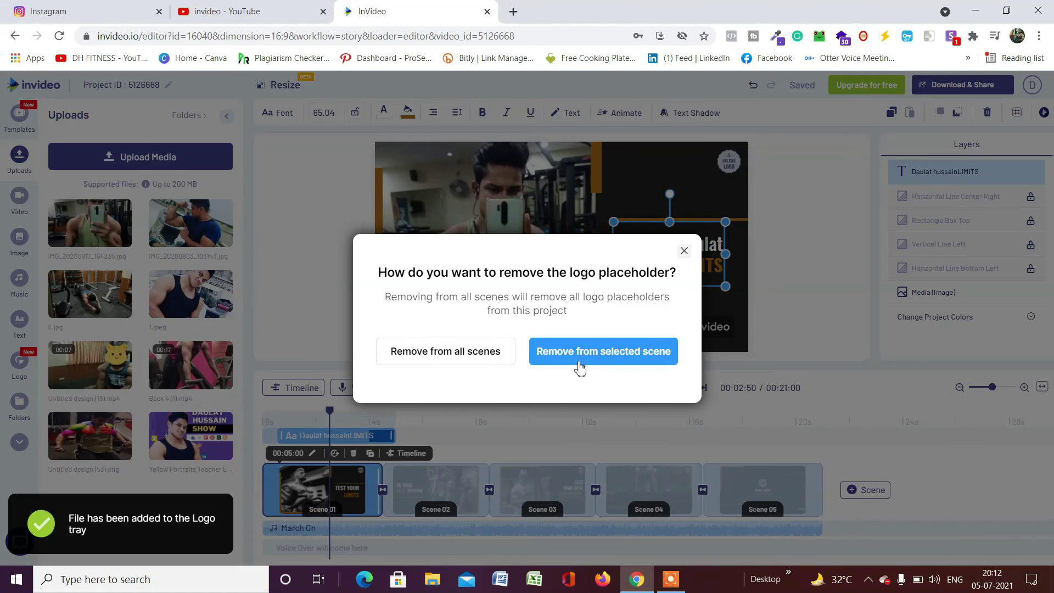
left_click(426, 350)
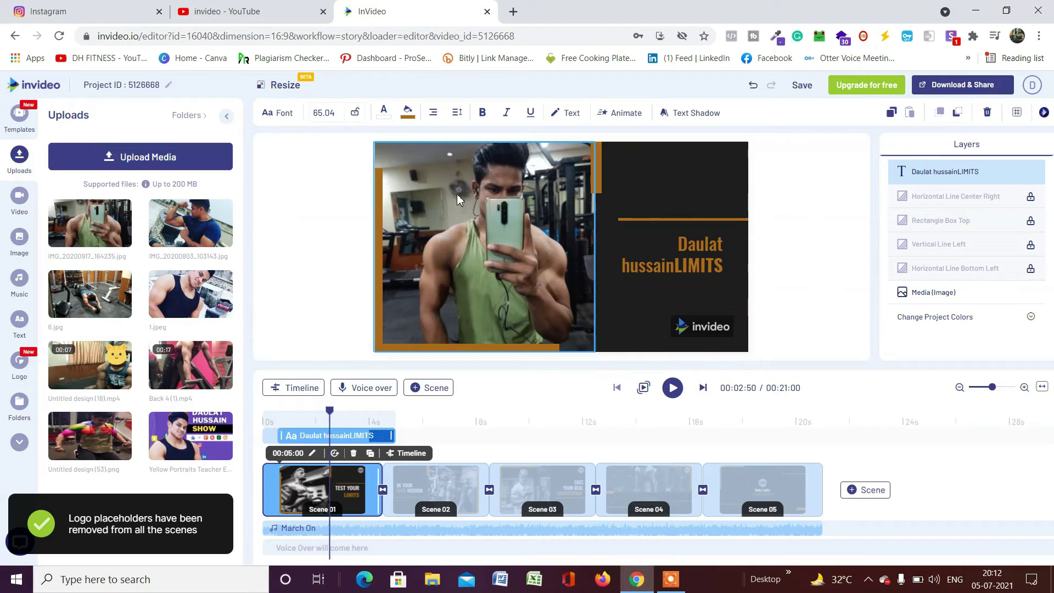
left_click_drag(330, 413, 445, 412)
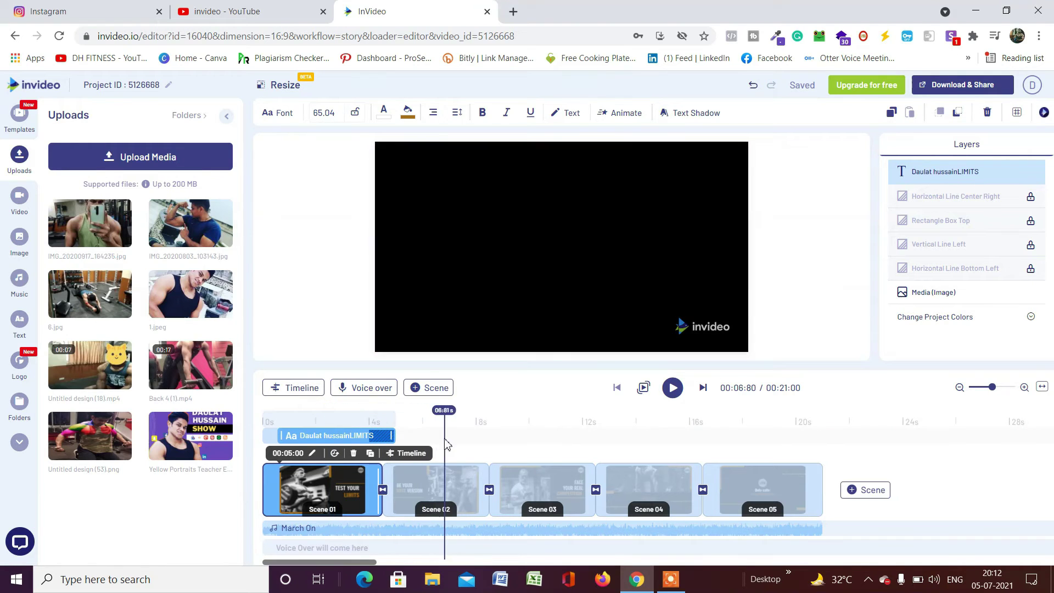
Give Scene 02 the flexing gym photo and the title 'Your Text'
left_click(694, 274)
left_click_drag(695, 275, 695, 275)
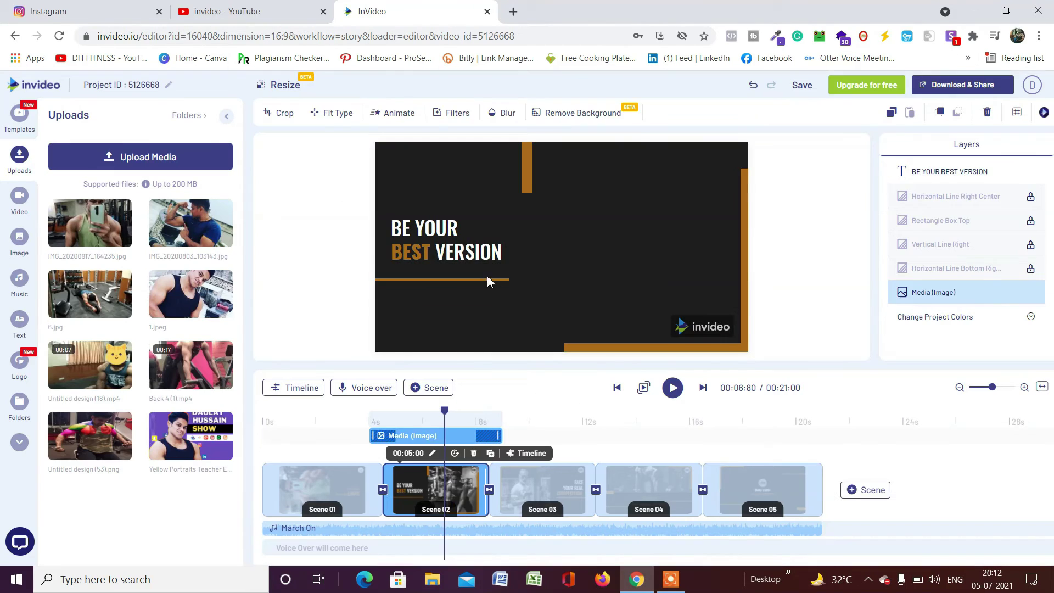
double_click(441, 240)
type("Your Text")
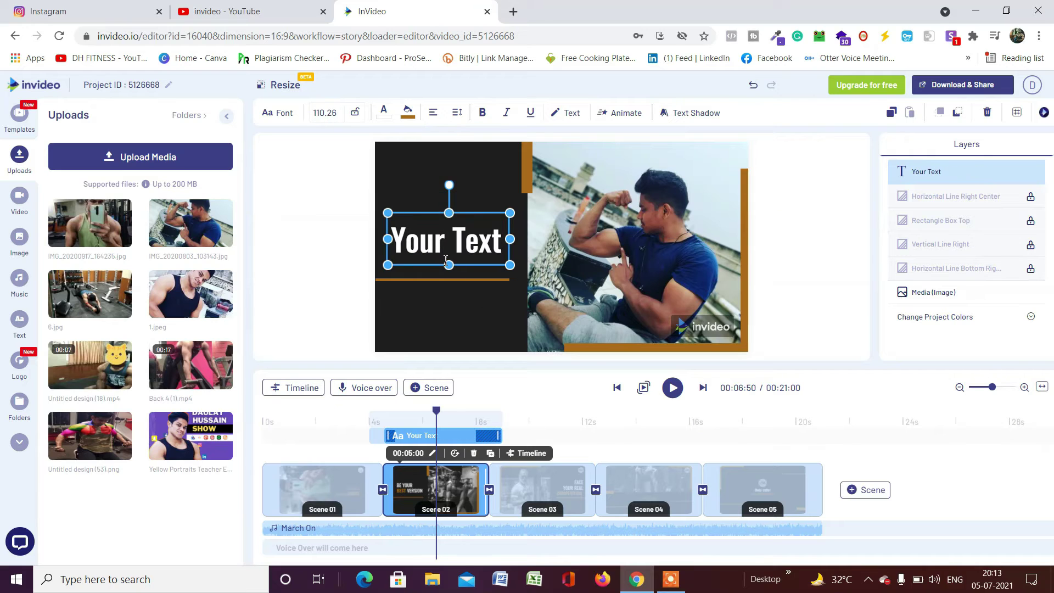
Replace Scene 03's photo with an uploaded gym photo and retitle it 'Your Text'
left_click_drag(436, 418, 483, 247)
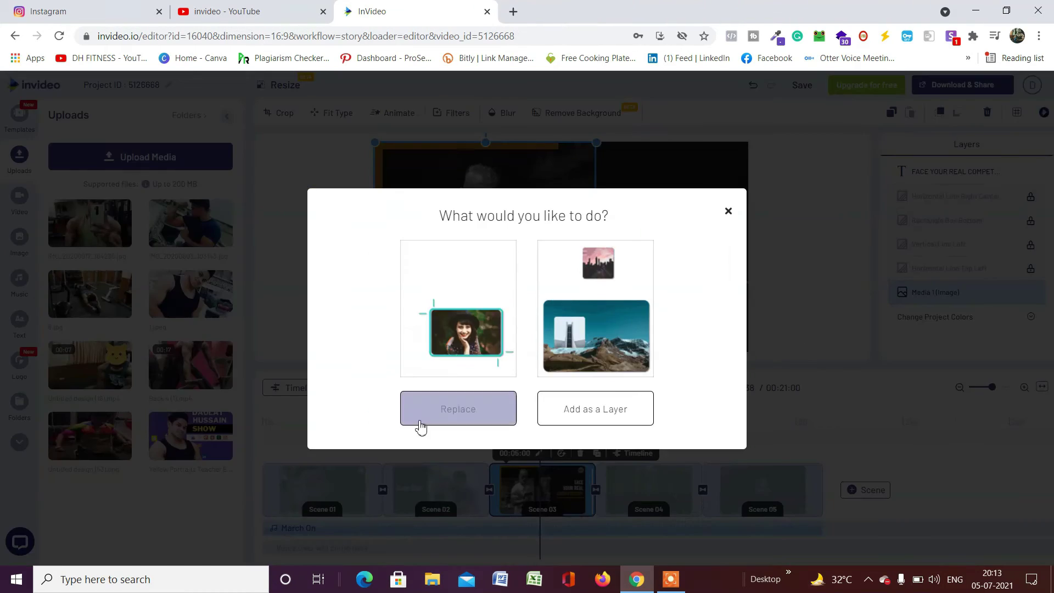
left_click(419, 426)
left_click(716, 241)
double_click(716, 242)
type("Your Text")
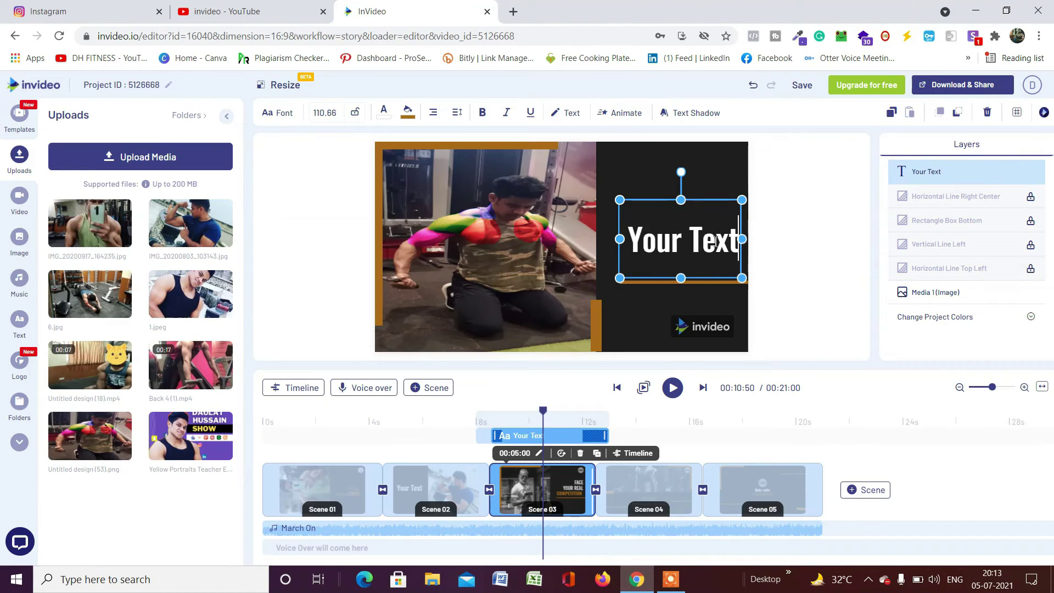
left_click_drag(543, 434, 659, 434)
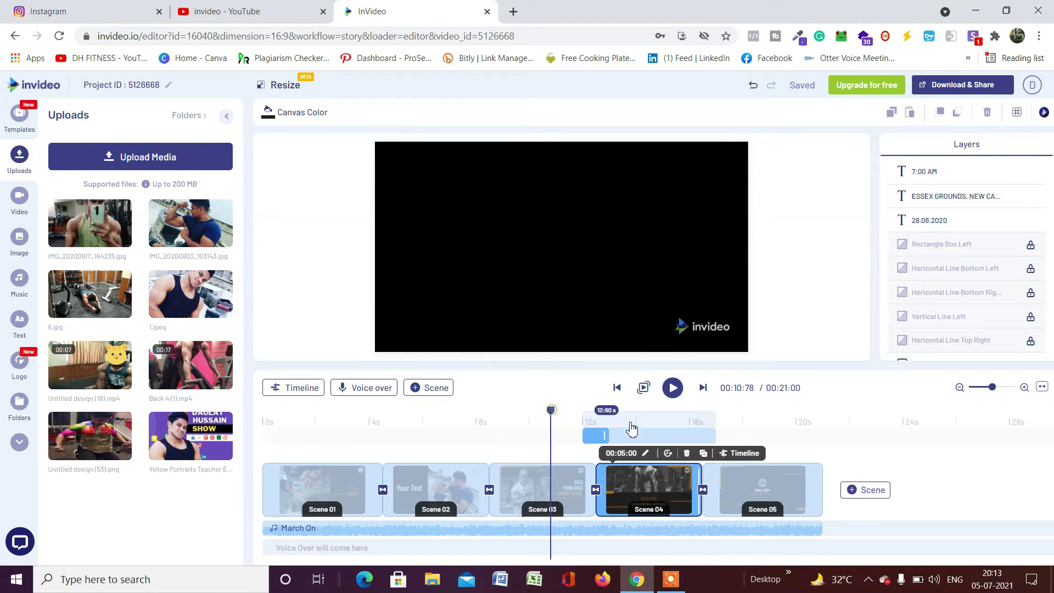
Play the edited video from the beginning, then export it at 720p with watermark
left_click(562, 330)
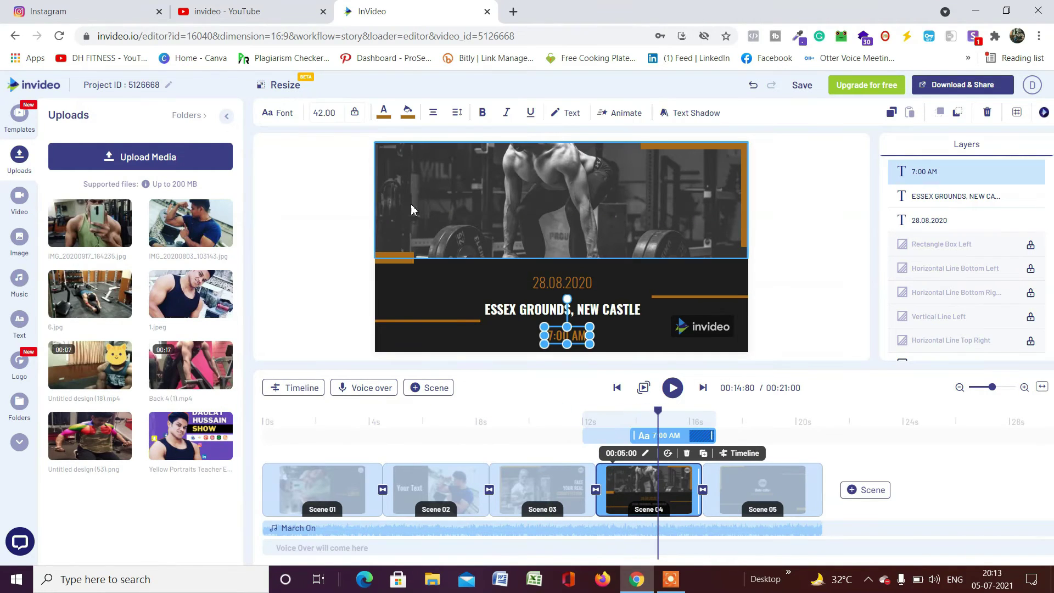
left_click(754, 436)
left_click(484, 283)
left_click(266, 475)
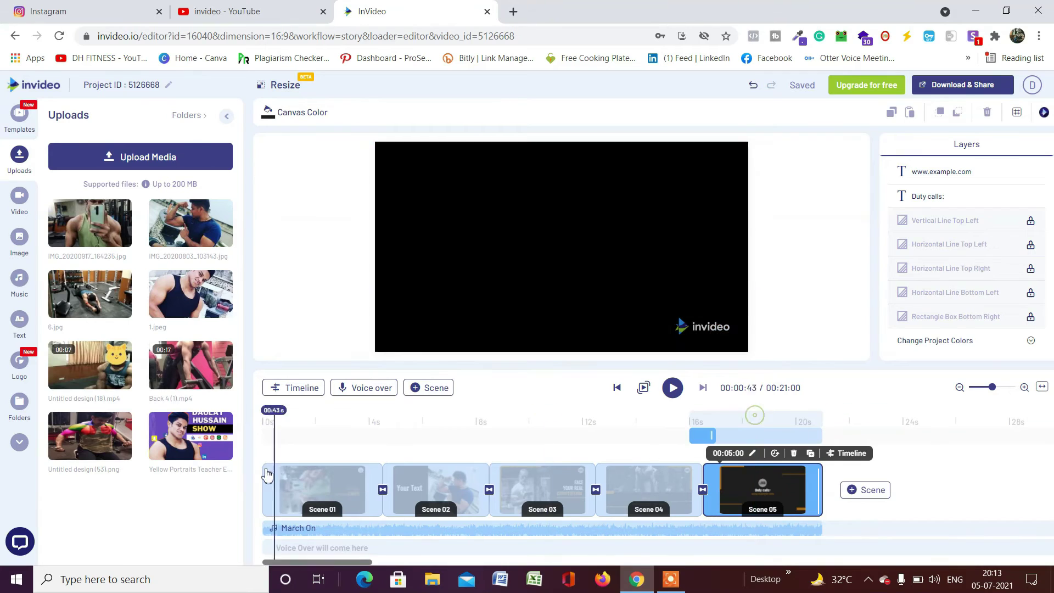
left_click(673, 387)
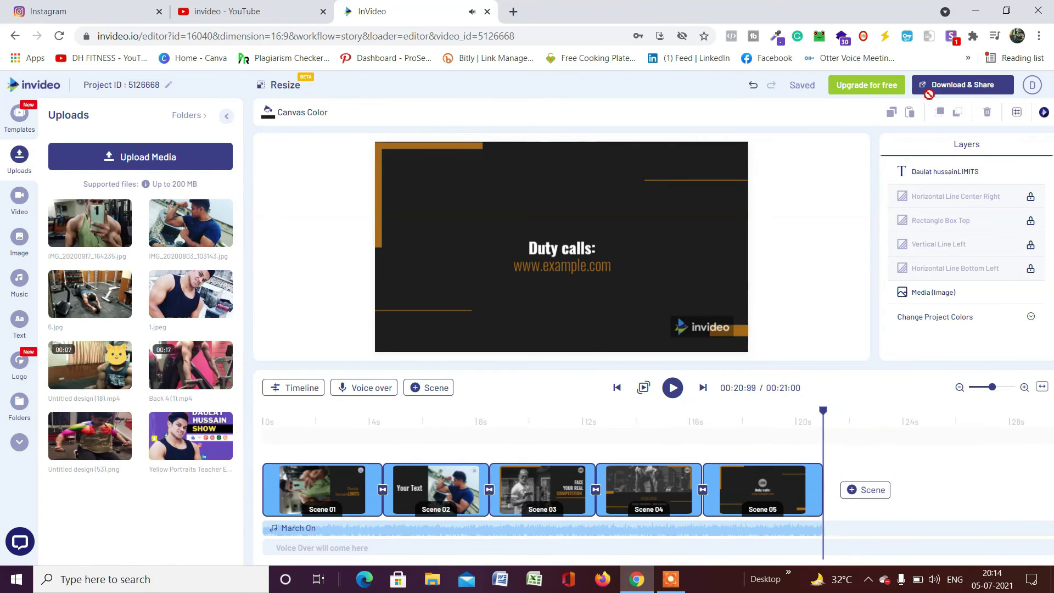
left_click(956, 90)
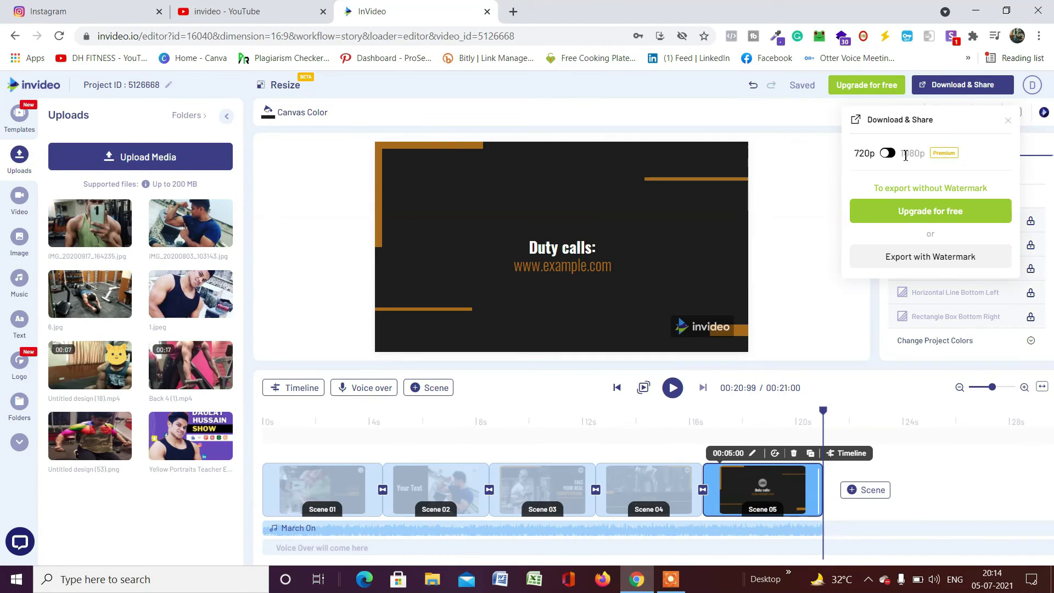
left_click(941, 268)
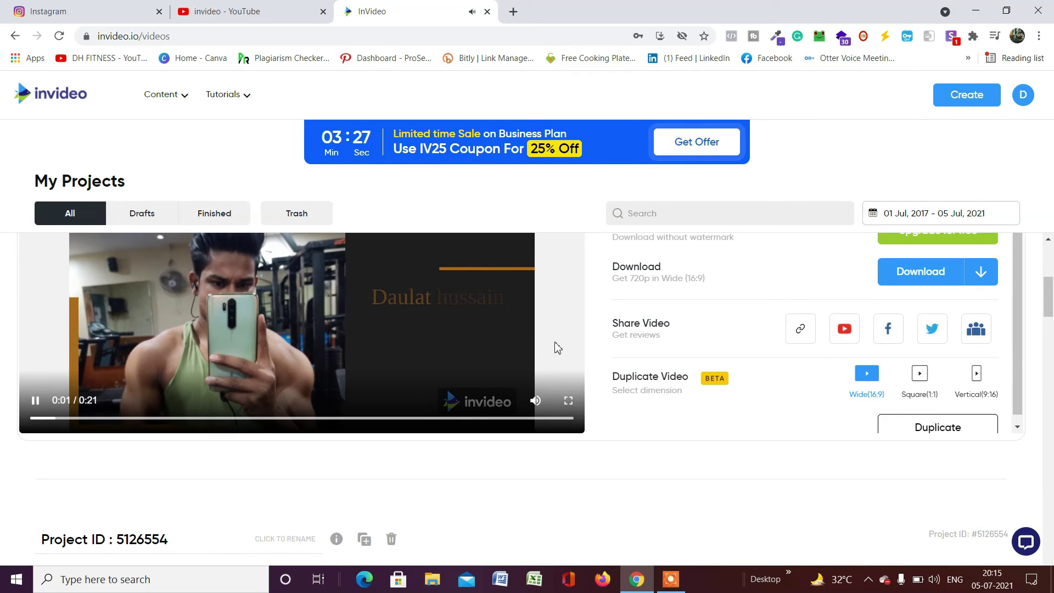
Download the exported 0:21 video as a 720p MP4 file
scroll(517, 349, "up", 2)
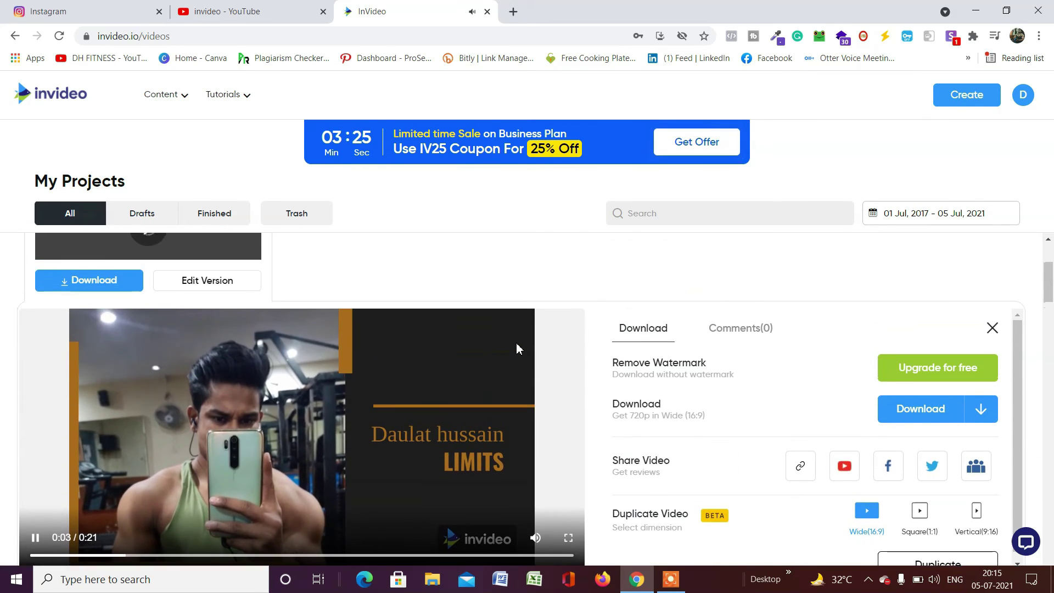
scroll(316, 261, "down", 1)
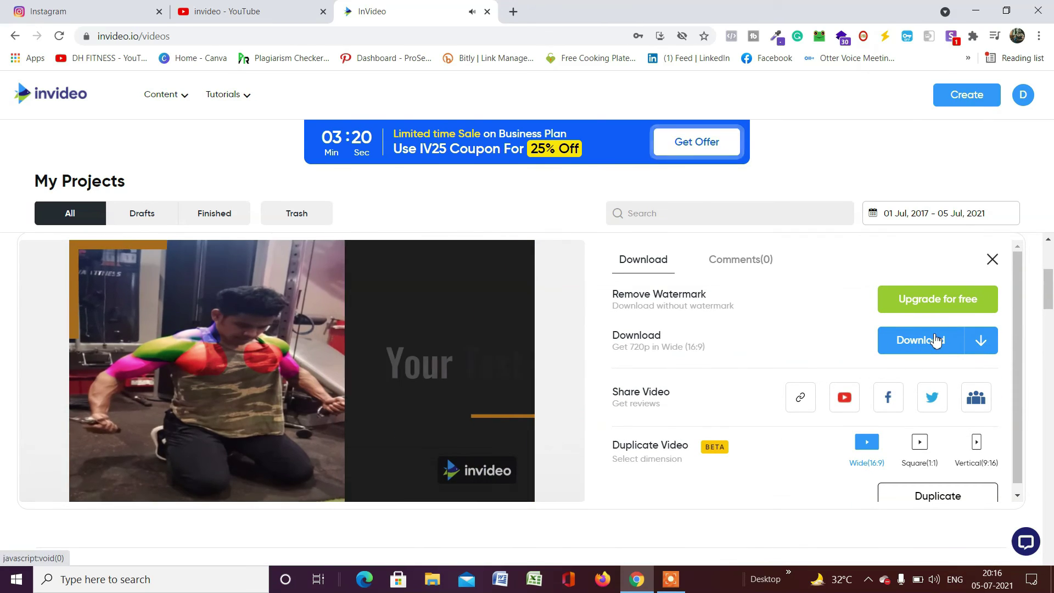
left_click(931, 343)
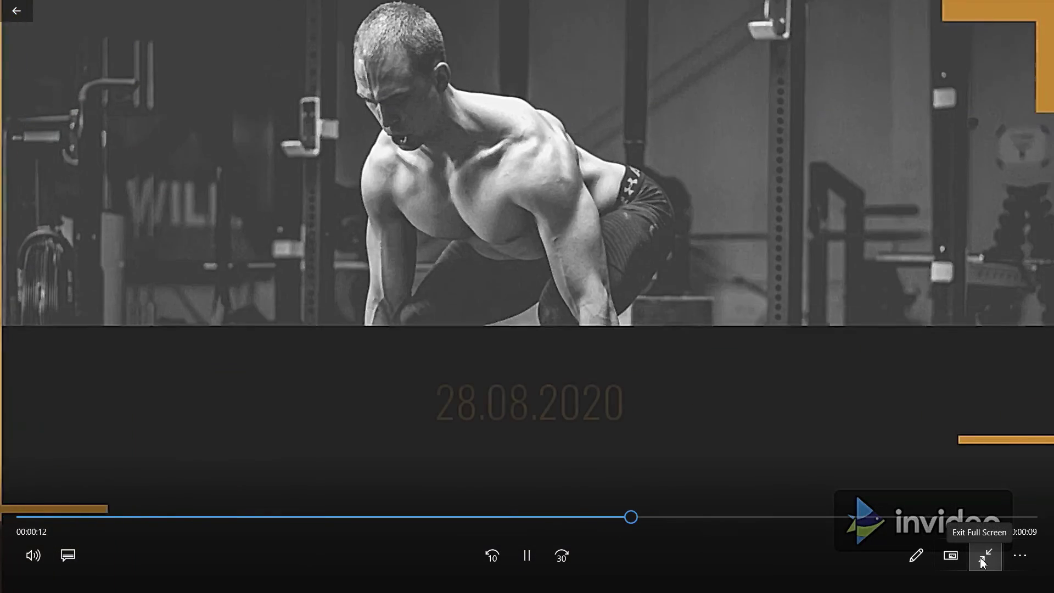
Exit full-screen playback and close the Movies & TV player
left_click(982, 559)
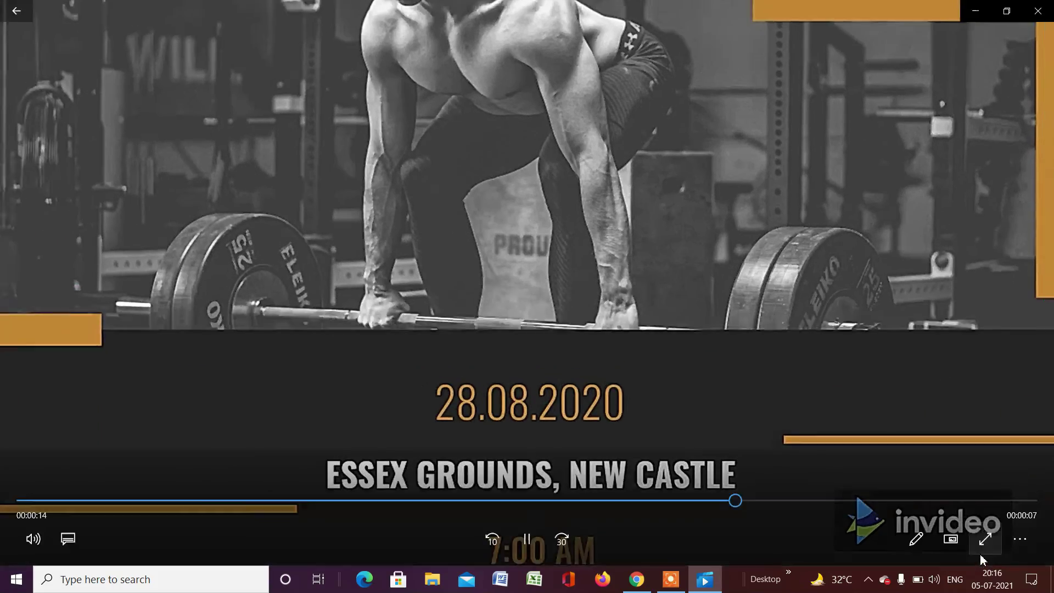
left_click(1039, 11)
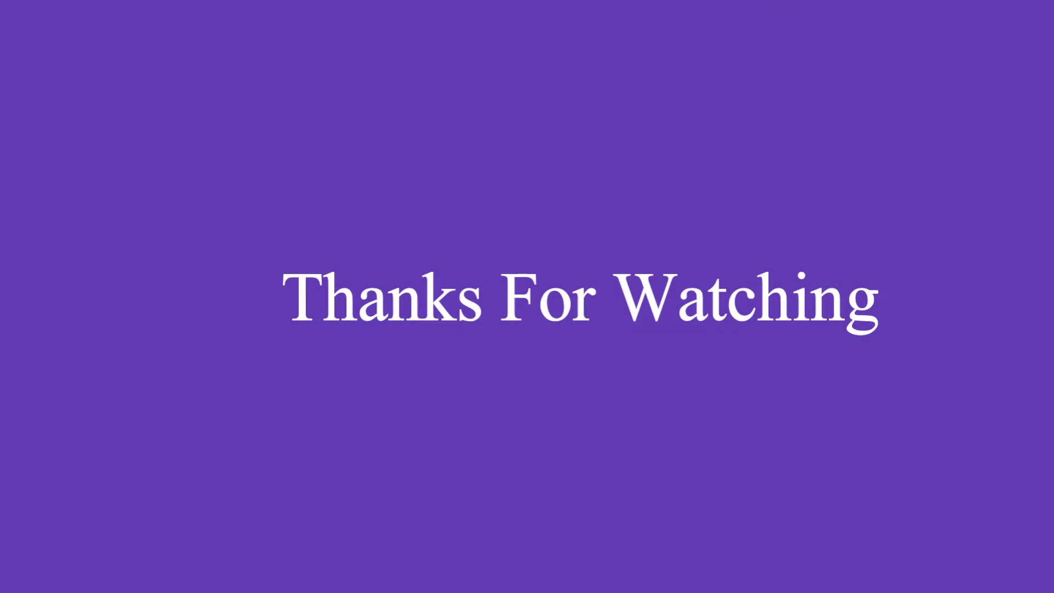